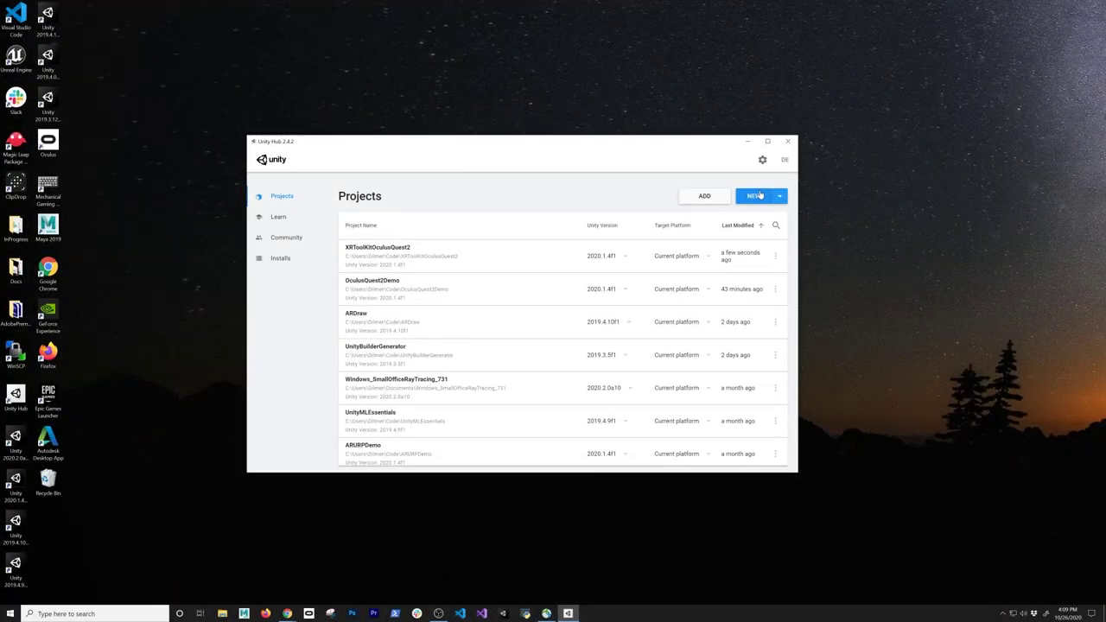
# - Create a new 3D project named XRPluginOculusQuest2
pyautogui.click(758, 196)
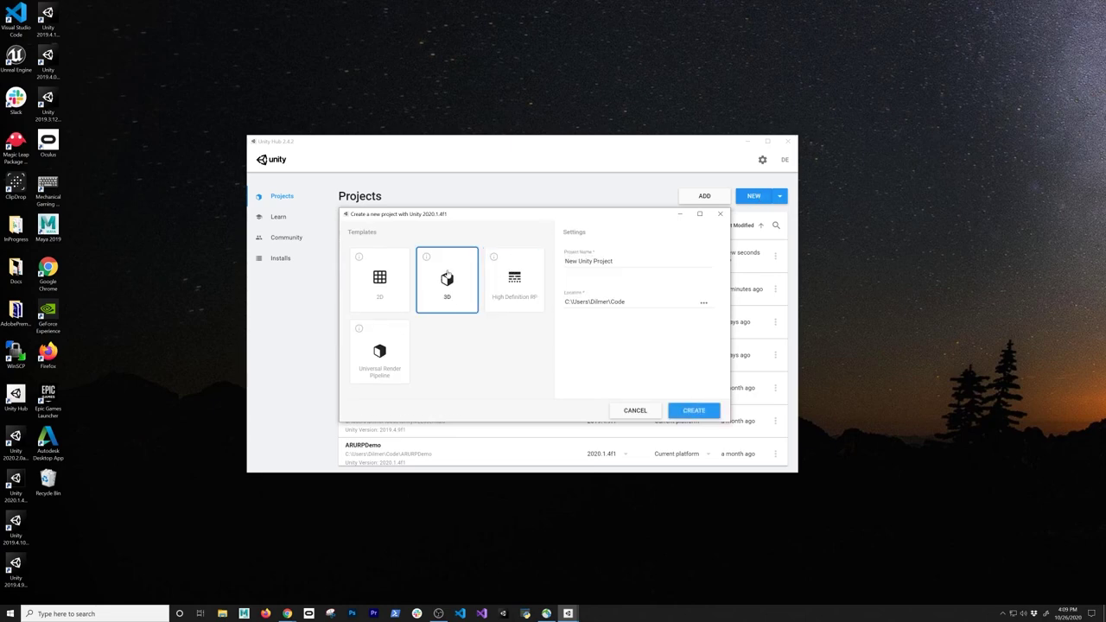
pyautogui.click(594, 262)
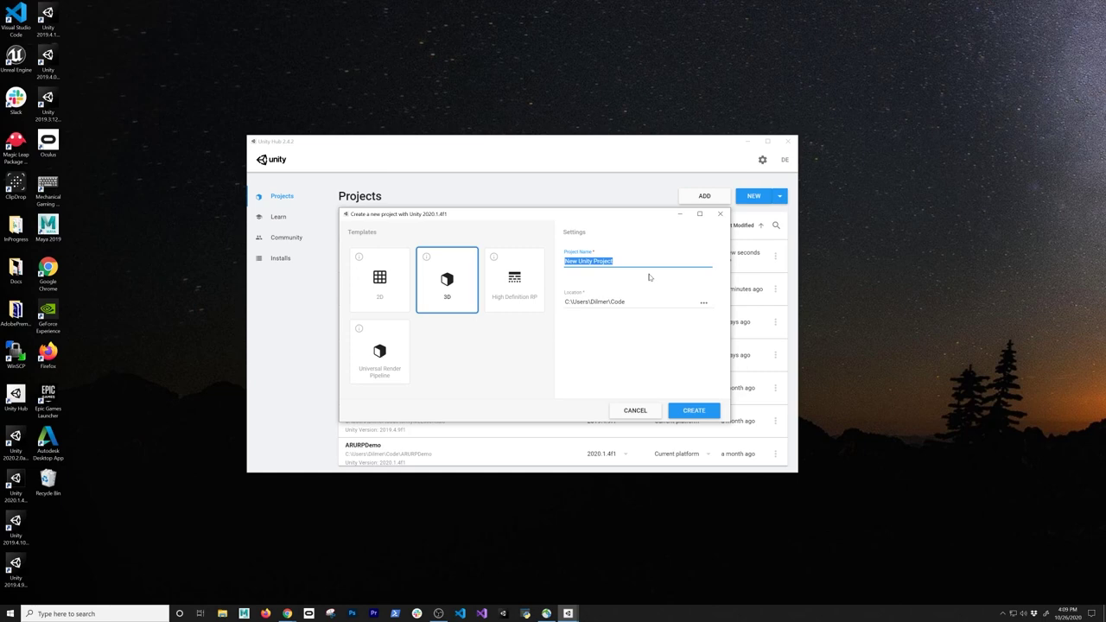
pyautogui.write('XRPluginOculusQuest2')
pyautogui.press('Return')
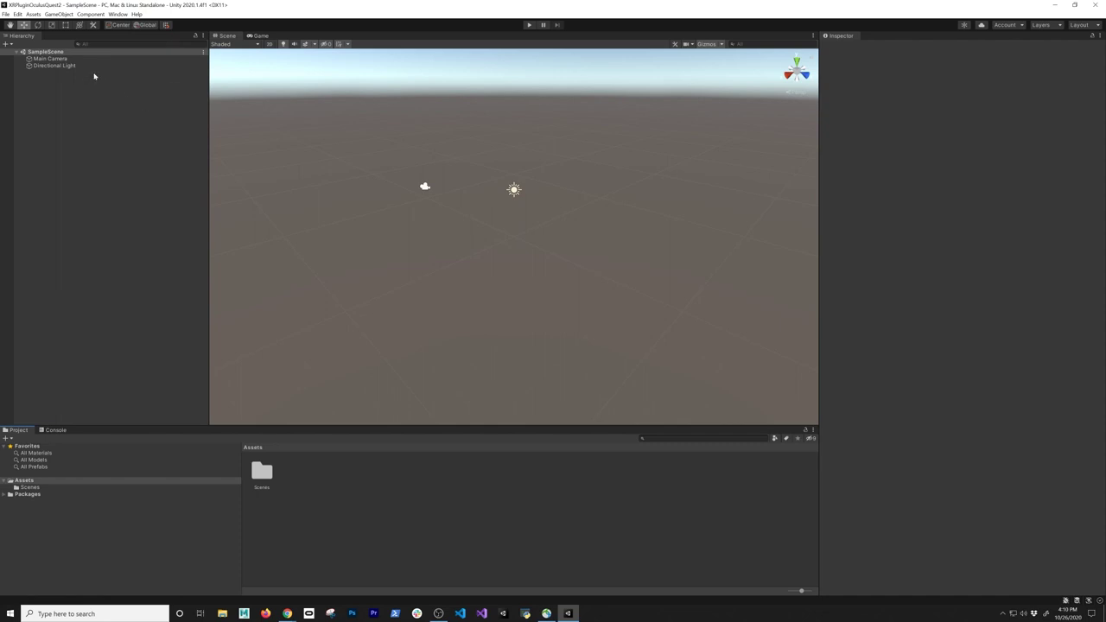
# - Switch the build platform to Android and add the open SampleScene to the scenes in the build
pyautogui.click(5, 13)
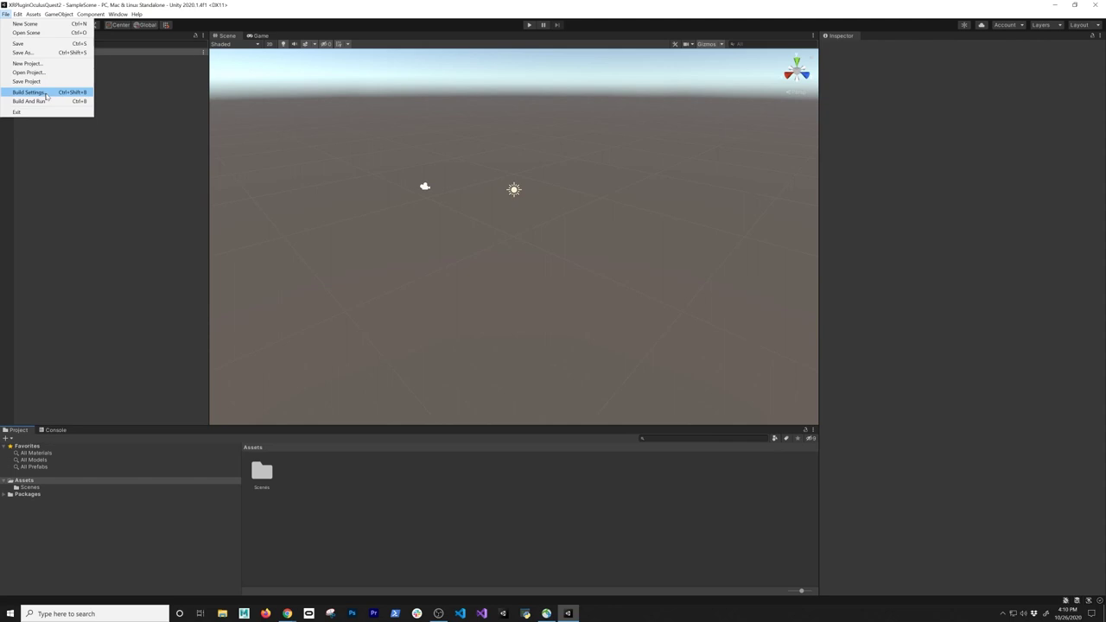
pyautogui.click(46, 92)
pyautogui.moveTo(595, 115); pyautogui.dragTo(375, 118)
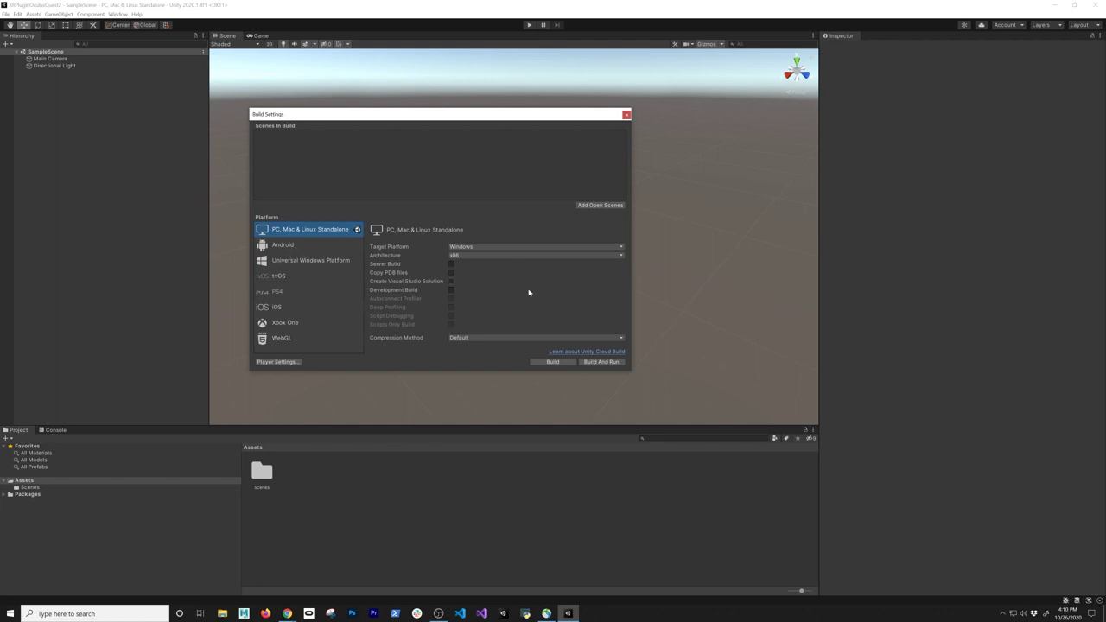
pyautogui.click(319, 245)
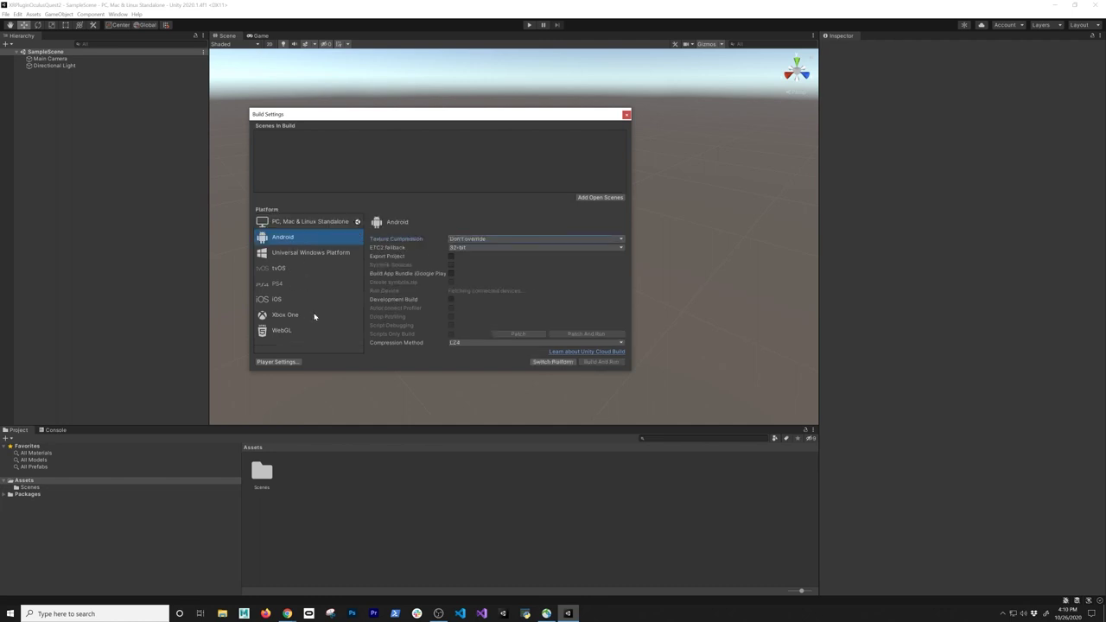
pyautogui.click(562, 362)
pyautogui.click(602, 197)
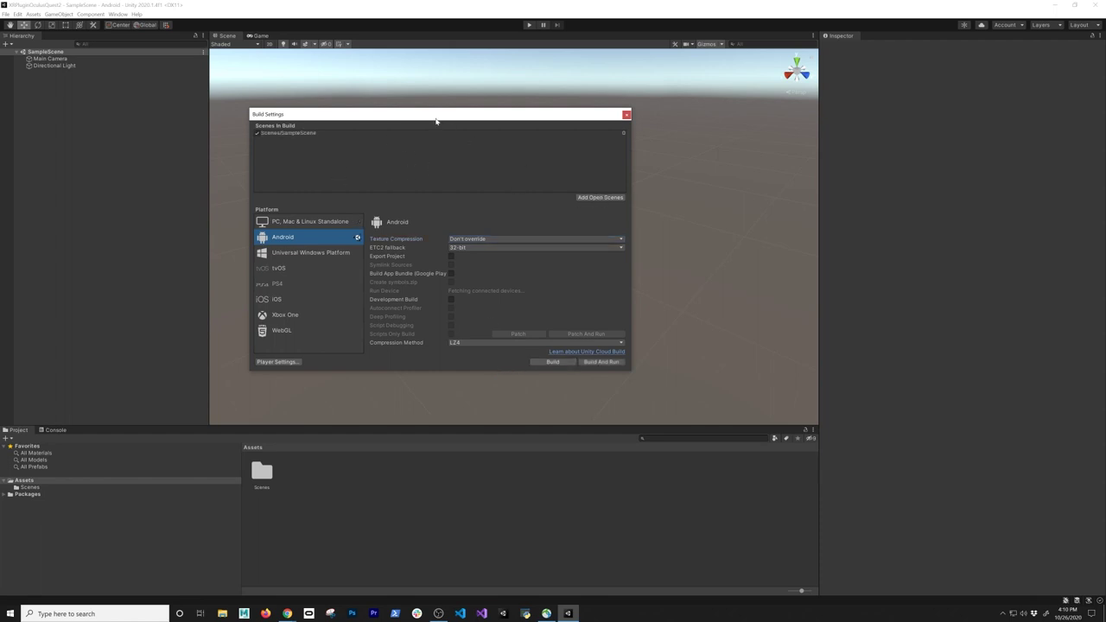
pyautogui.moveTo(440, 118); pyautogui.dragTo(460, 130)
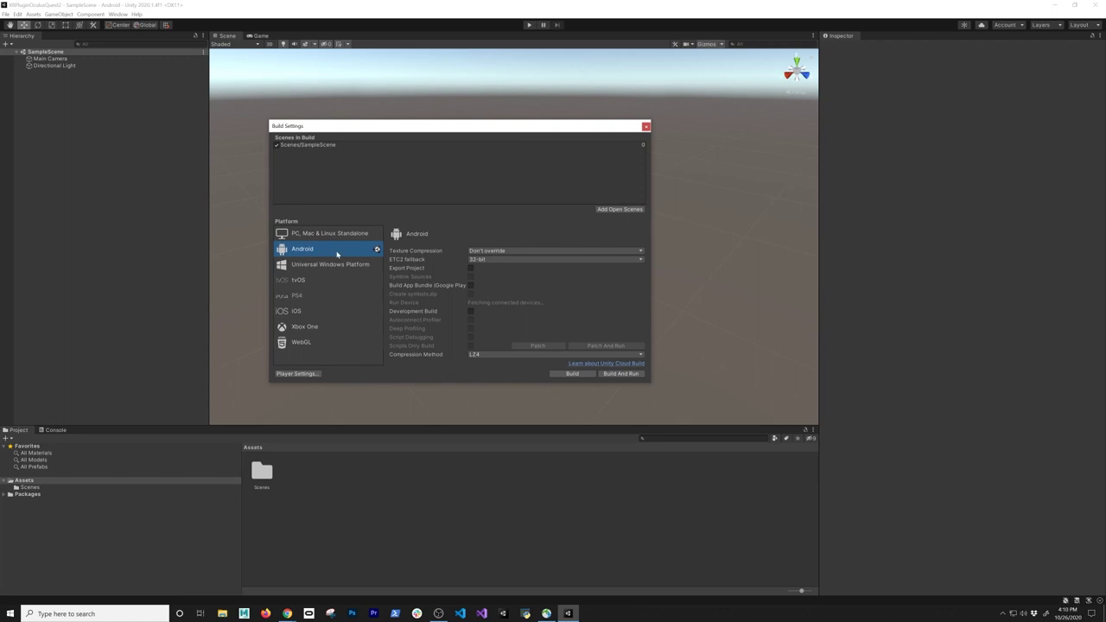
# - Reorder the Android graphics APIs in the player settings so that OpenGLES3 comes before Vulkan
pyautogui.click(279, 373)
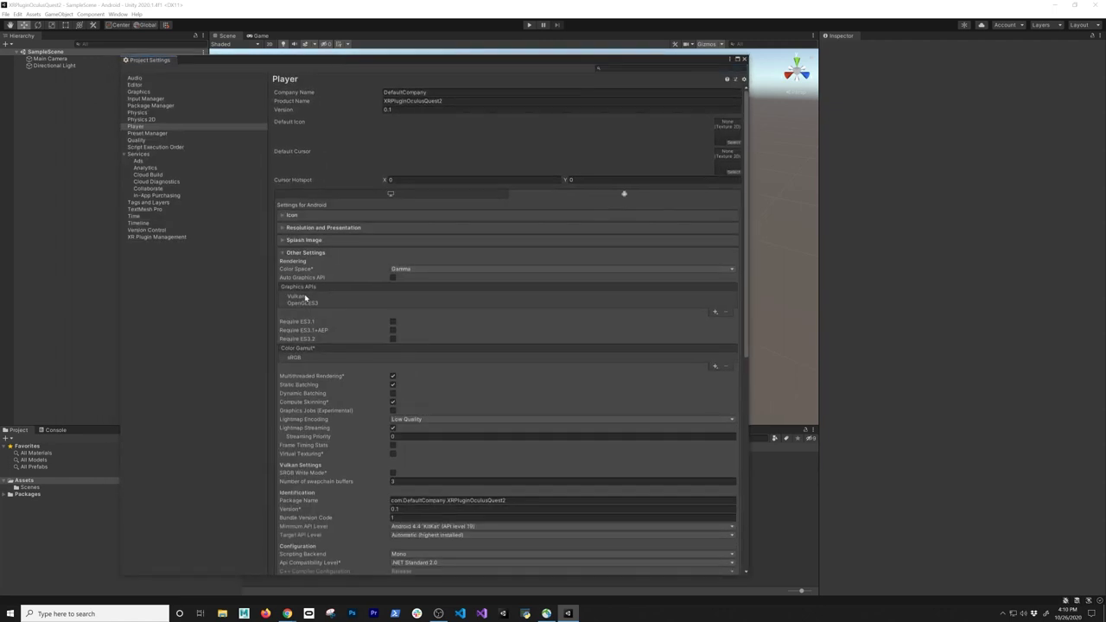
pyautogui.click(301, 302)
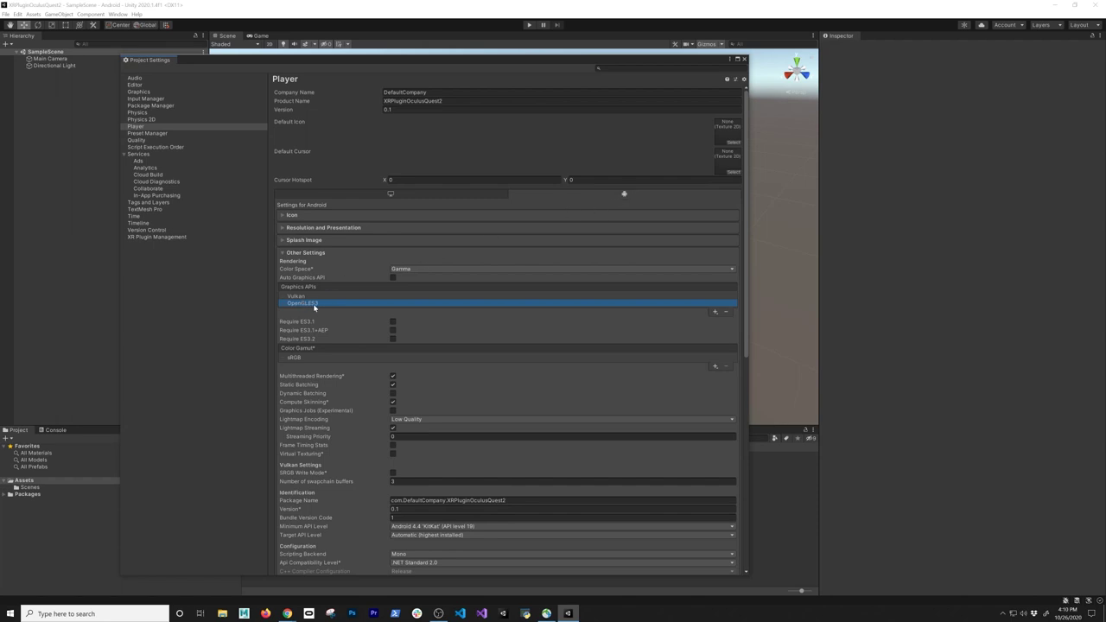
pyautogui.moveTo(314, 306); pyautogui.dragTo(313, 299)
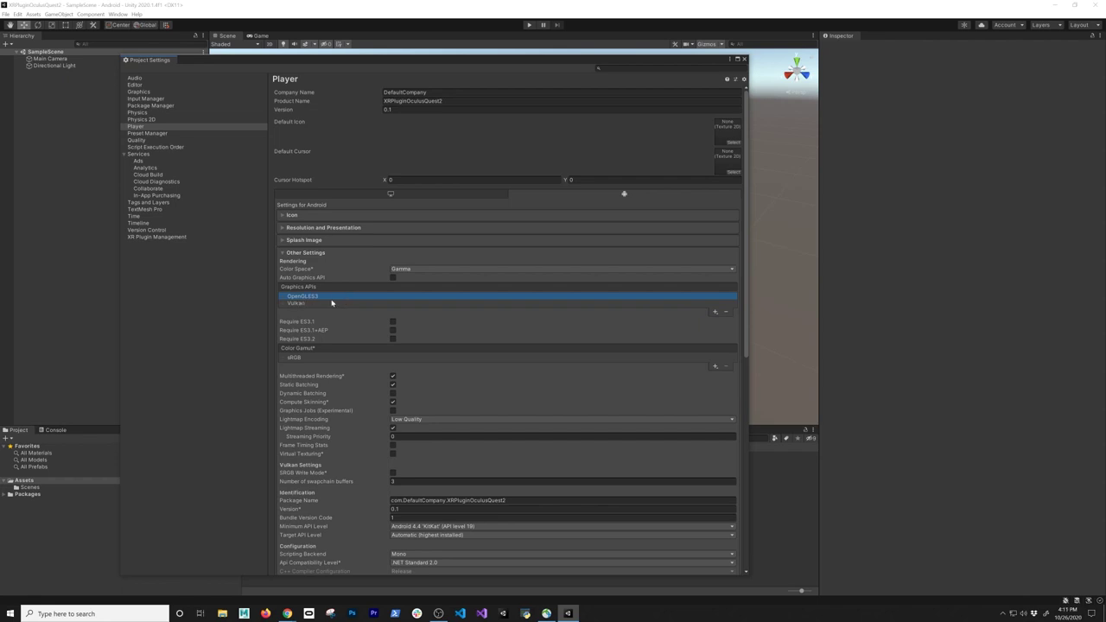
# - Set the minimum API level for Android to Android 6.0 'Marshmallow' (API level 23)
pyautogui.scroll(-3, 433, 352)
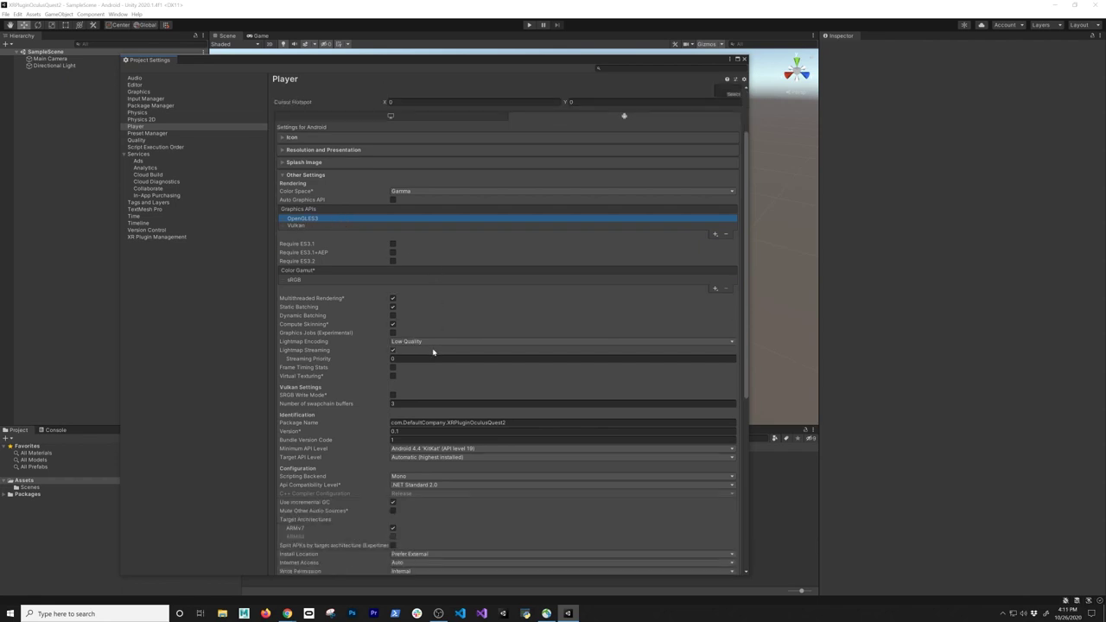
pyautogui.click(438, 450)
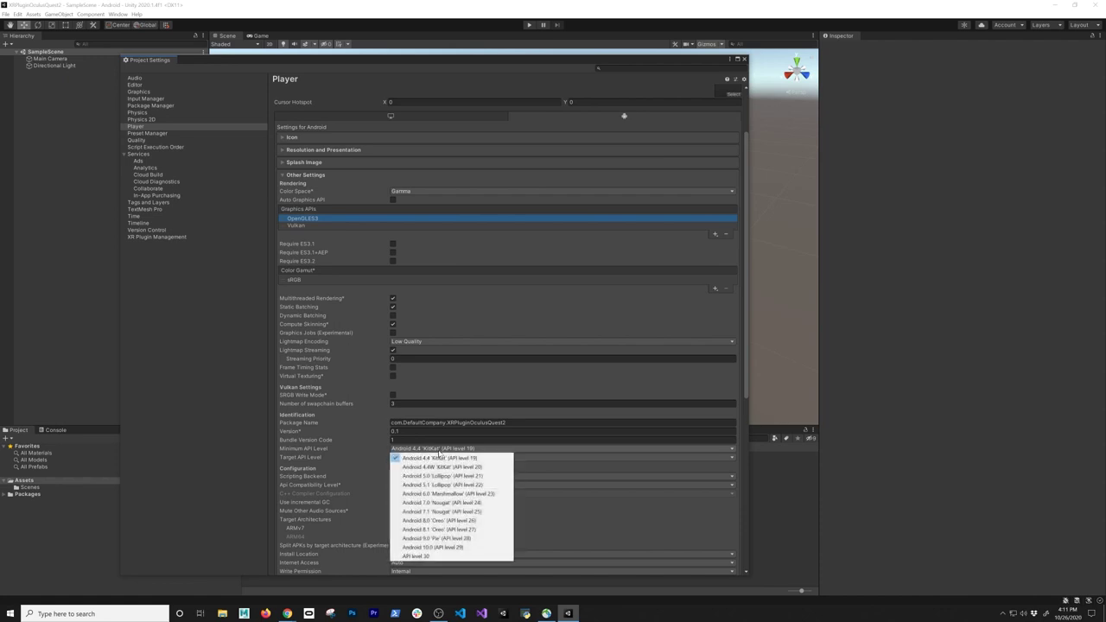
pyautogui.click(460, 493)
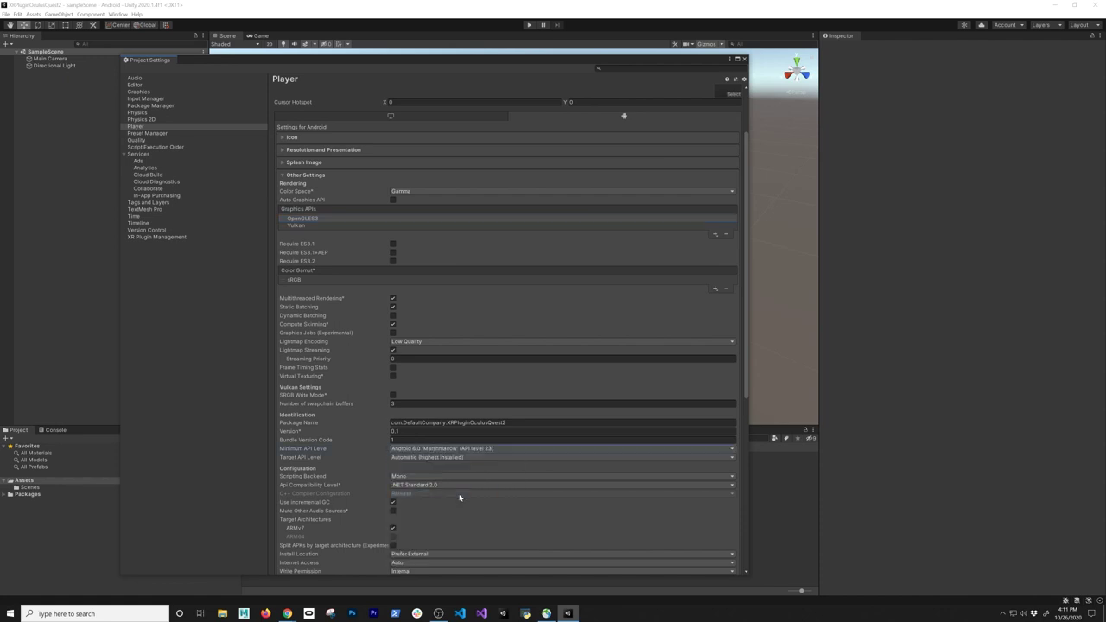
pyautogui.scroll(-8, 450, 456)
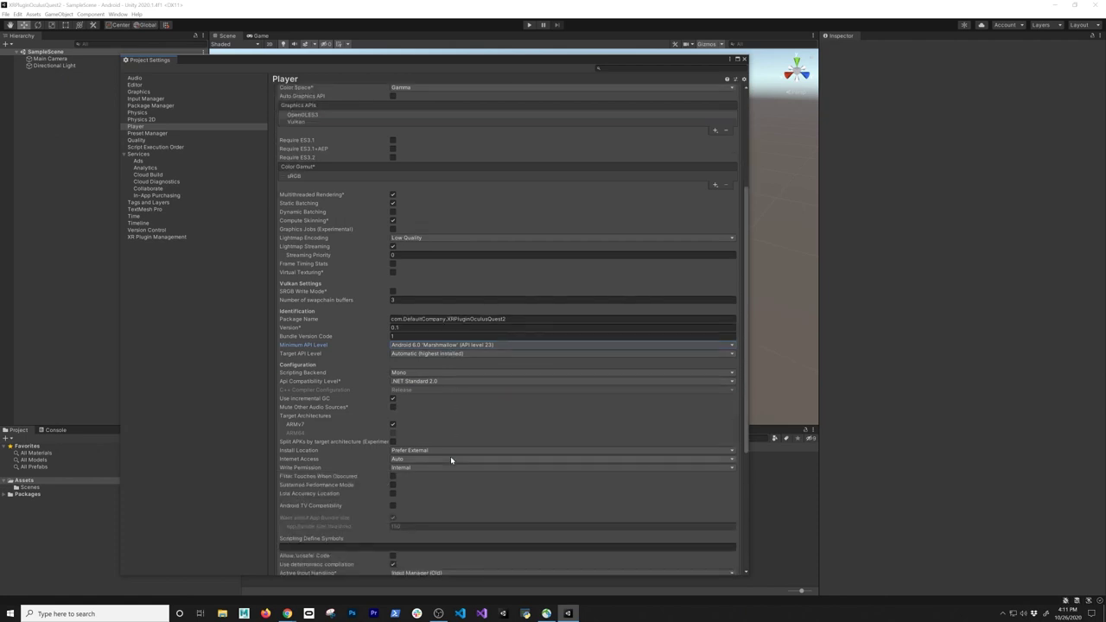
pyautogui.scroll(10, 451, 458)
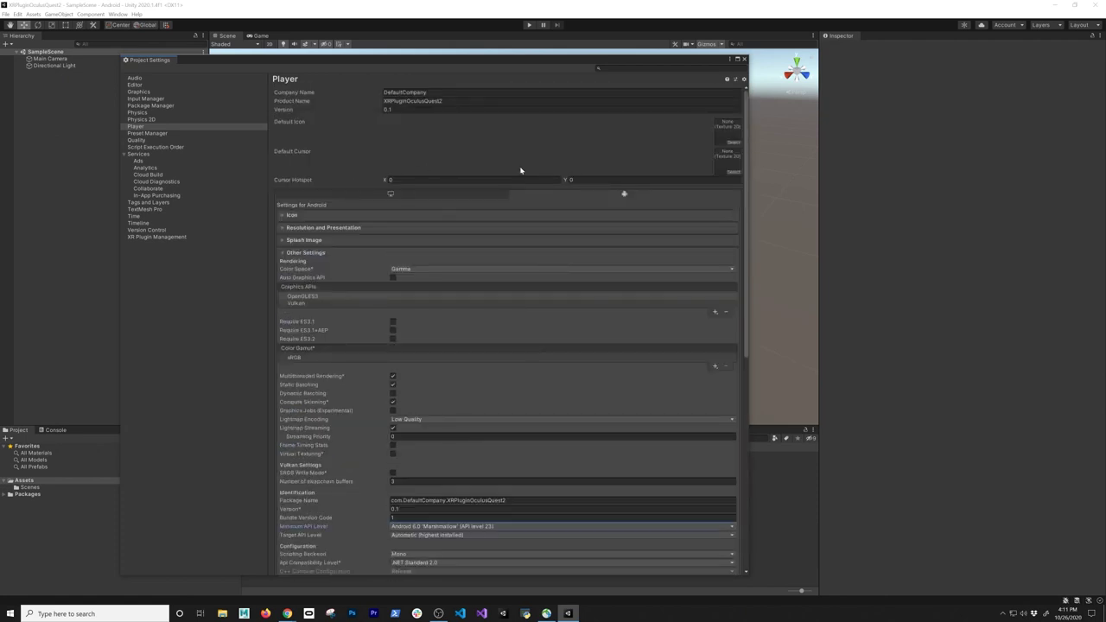
# - Install XR Plugin Management and enable Oculus as the plug-in provider for Android
pyautogui.click(160, 238)
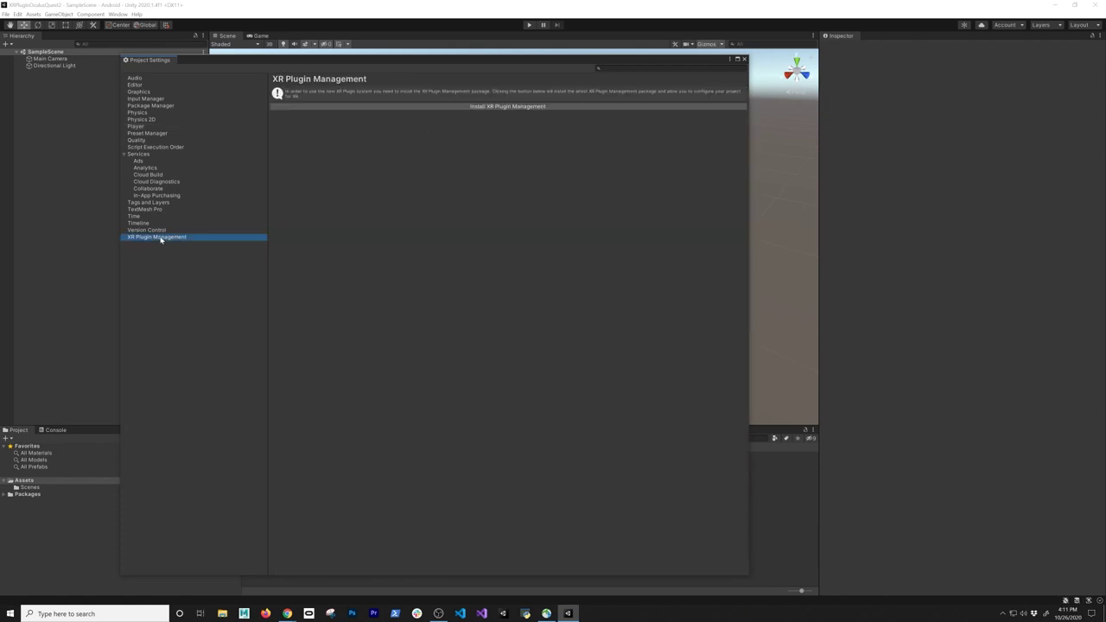
pyautogui.click(413, 107)
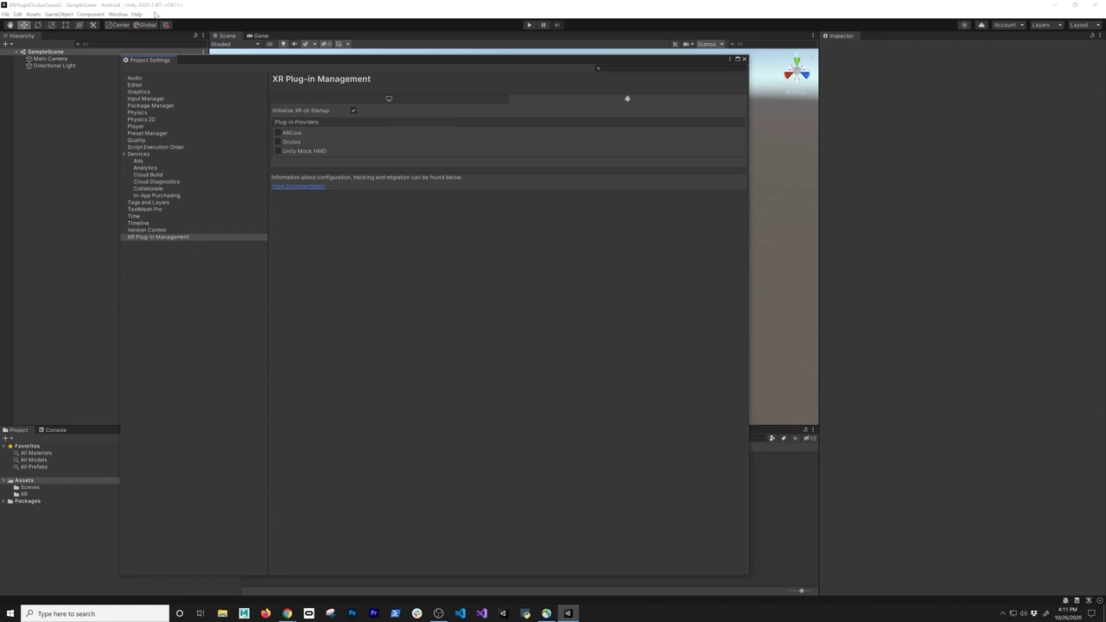
pyautogui.click(278, 142)
# - Review the Oculus plug-in settings for Android and close the project settings and build settings
pyautogui.click(159, 245)
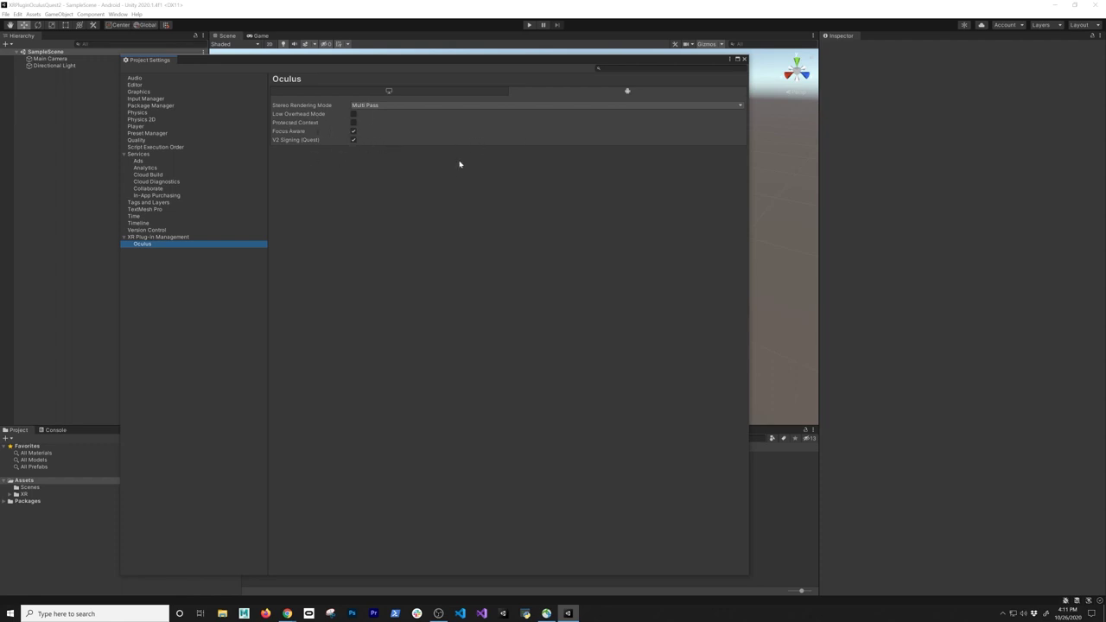
pyautogui.click(174, 236)
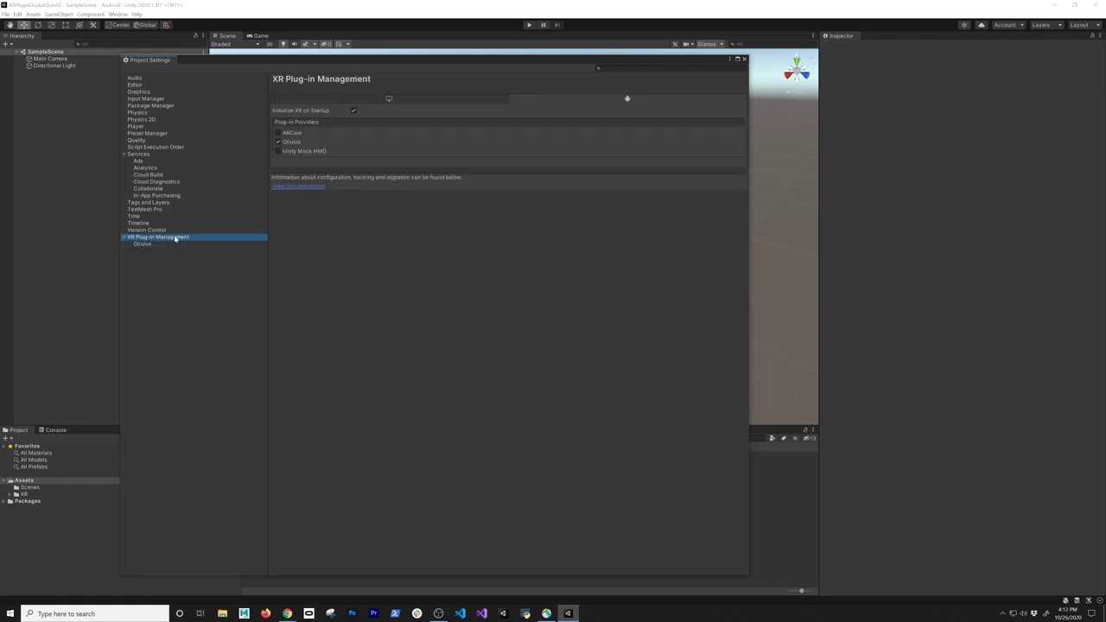
pyautogui.click(743, 59)
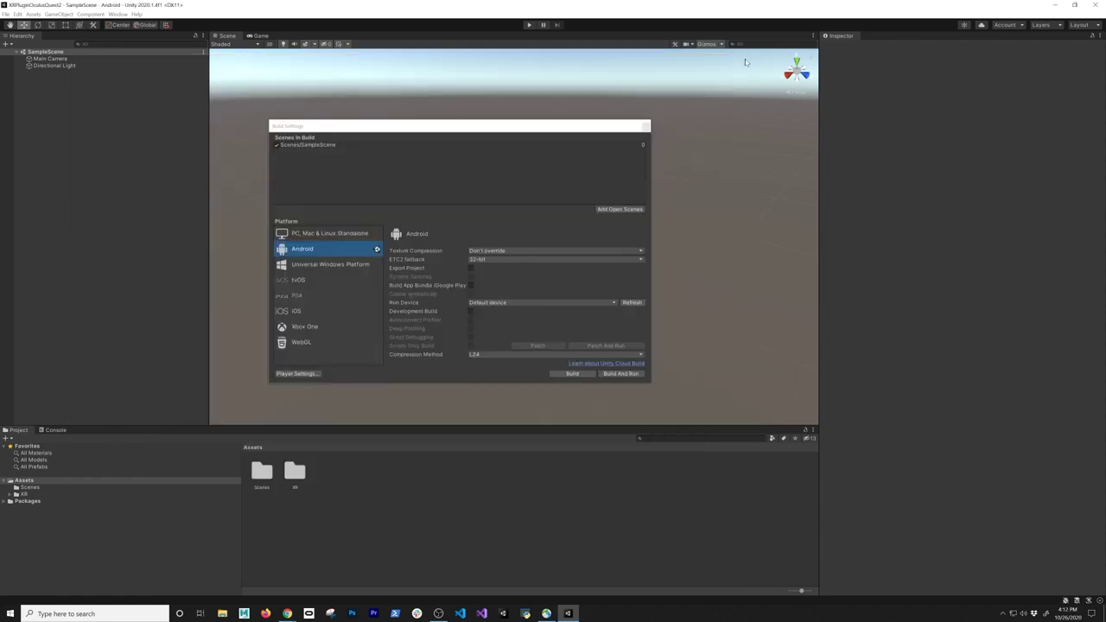
pyautogui.click(646, 126)
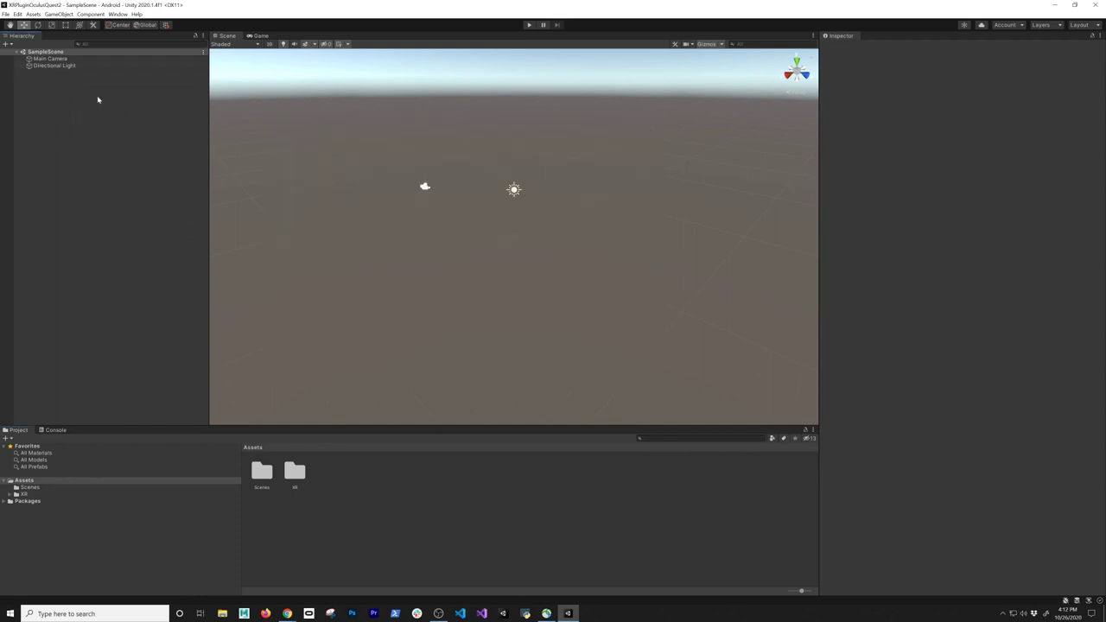
# - Convert the scene's main camera to an XR Rig
pyautogui.rightClick(117, 132)
pyautogui.moveTo(147, 285)
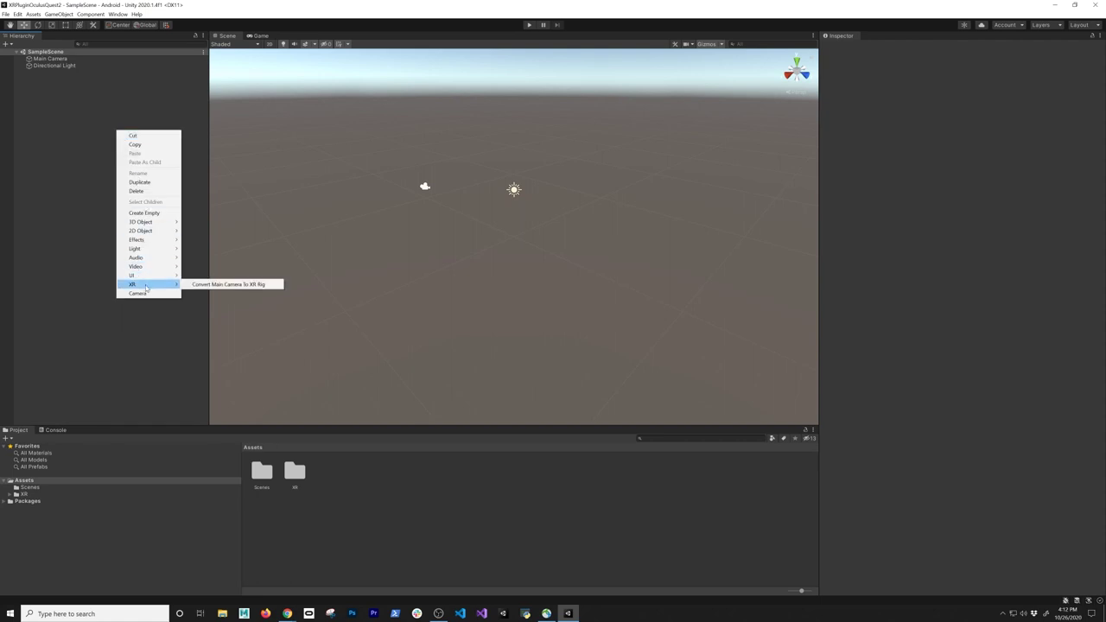
pyautogui.click(199, 287)
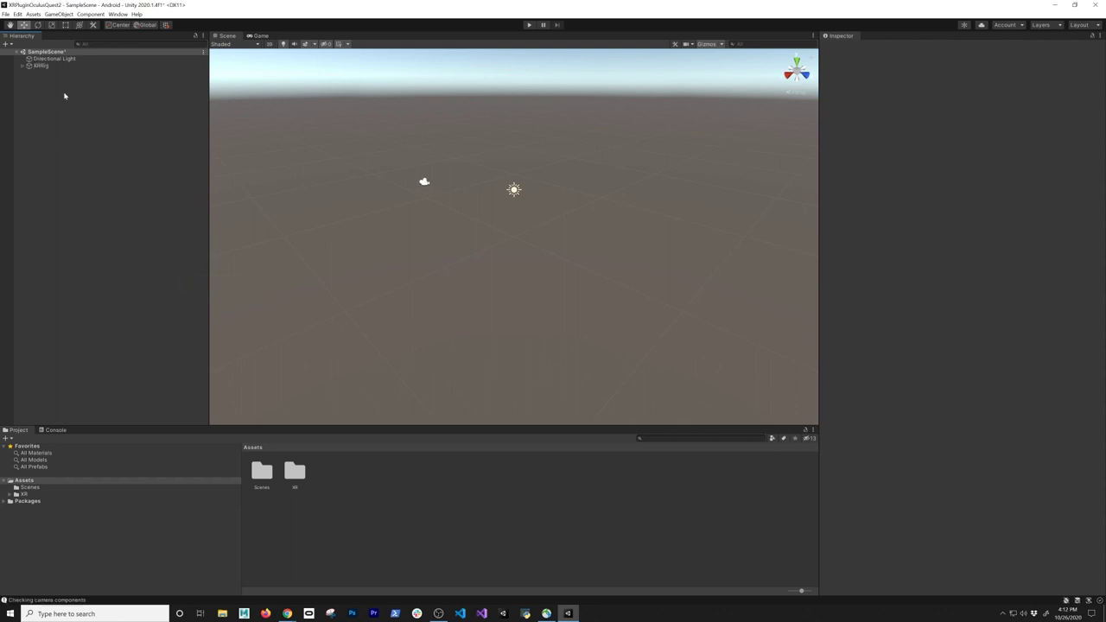
# - Examine the XRRig object in the scene and expand it to show its child objects
pyautogui.click(41, 66)
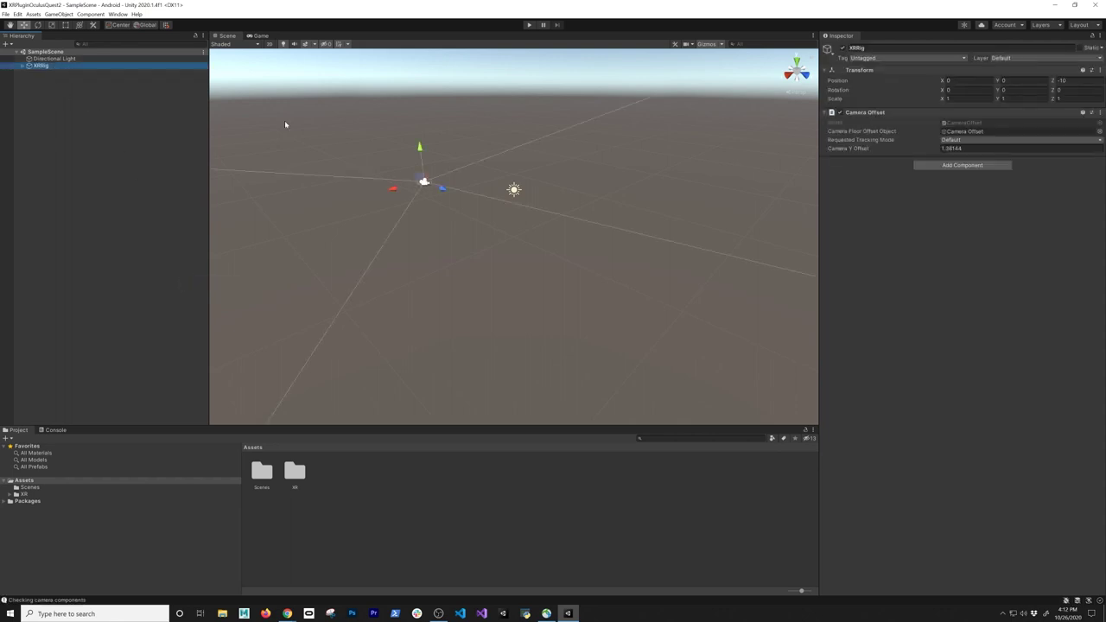
pyautogui.press('f')
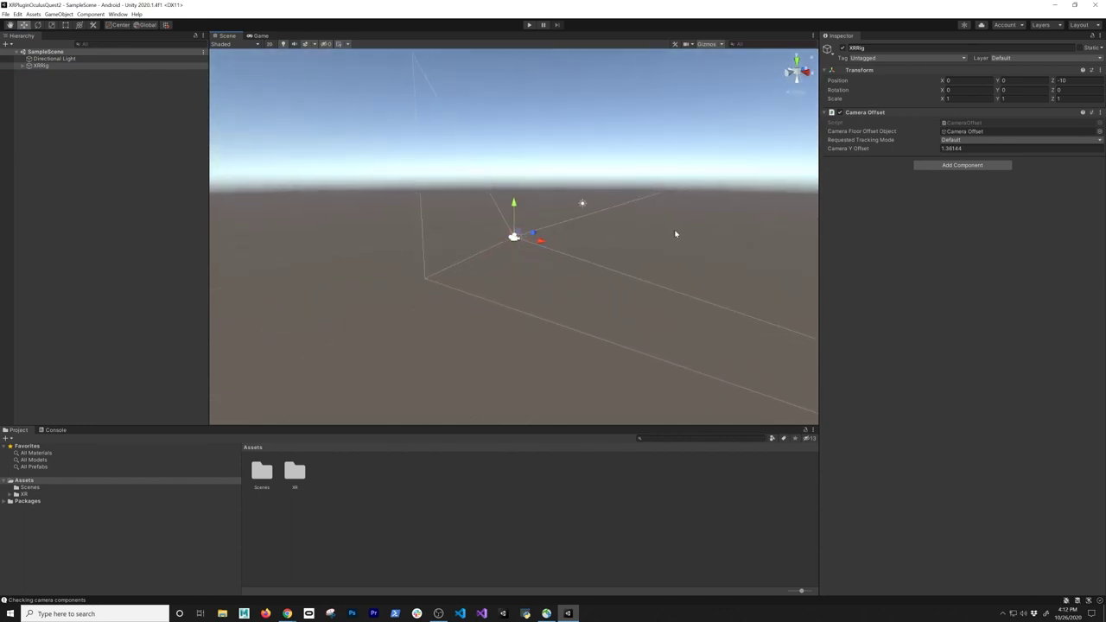
pyautogui.scroll(5, 680, 232)
pyautogui.scroll(-3, 683, 233)
pyautogui.scroll(5, 683, 236)
pyautogui.scroll(-3, 684, 236)
pyautogui.keyDown('alt'); pyautogui.moveTo(652, 229); pyautogui.dragTo(499, 264); pyautogui.keyUp('alt')
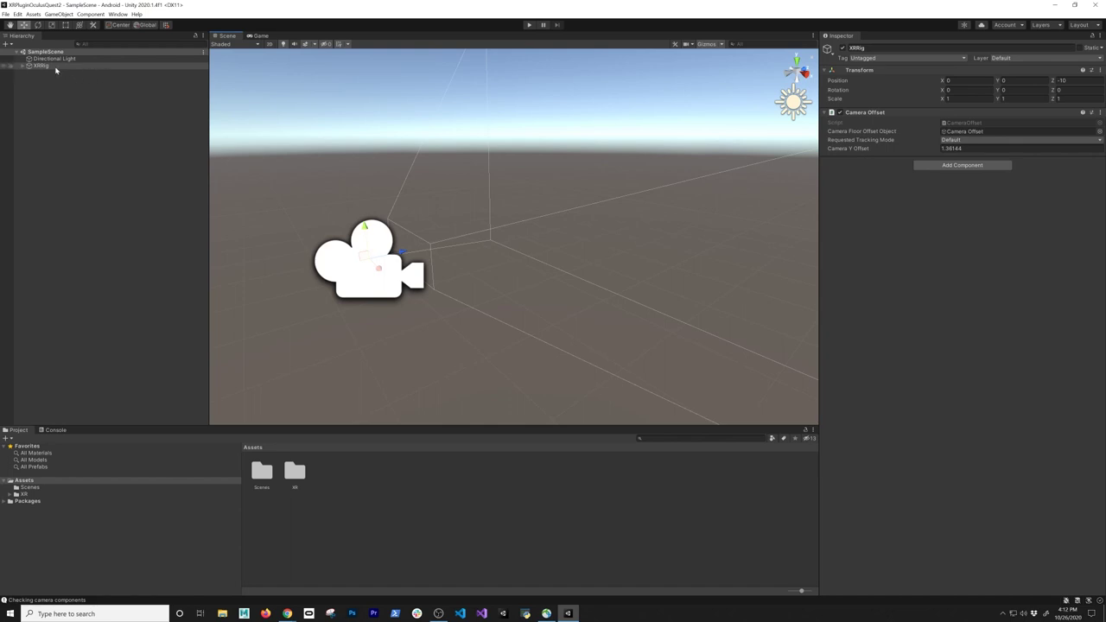
pyautogui.click(24, 67)
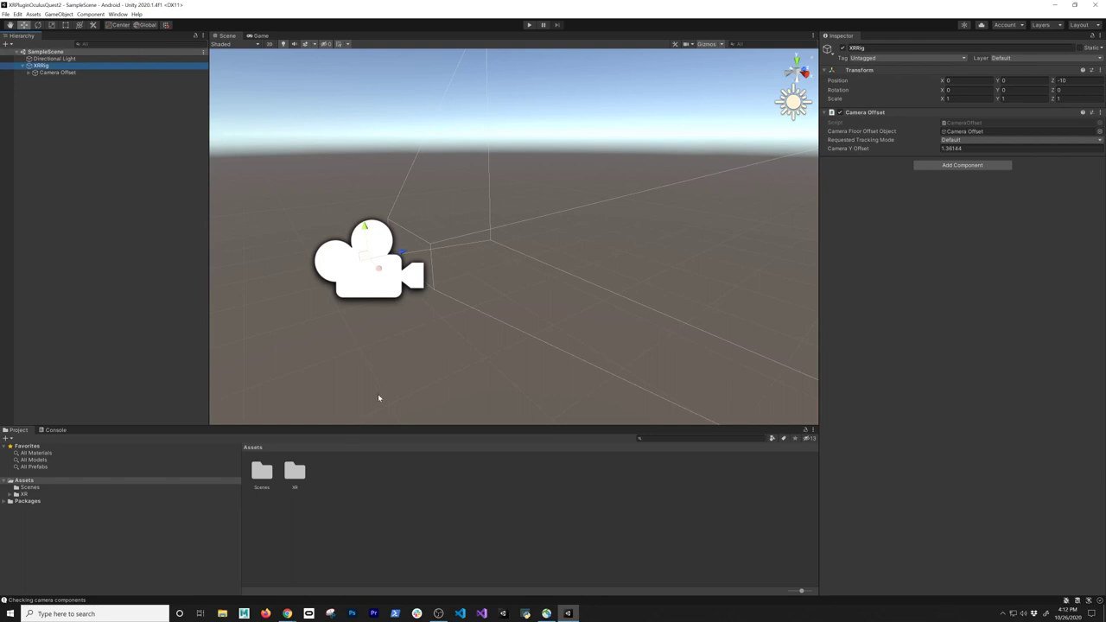
# - Enlarge the project asset area, create a folder named Materials under Assets and open it
pyautogui.moveTo(387, 425); pyautogui.dragTo(387, 359)
pyautogui.rightClick(41, 416)
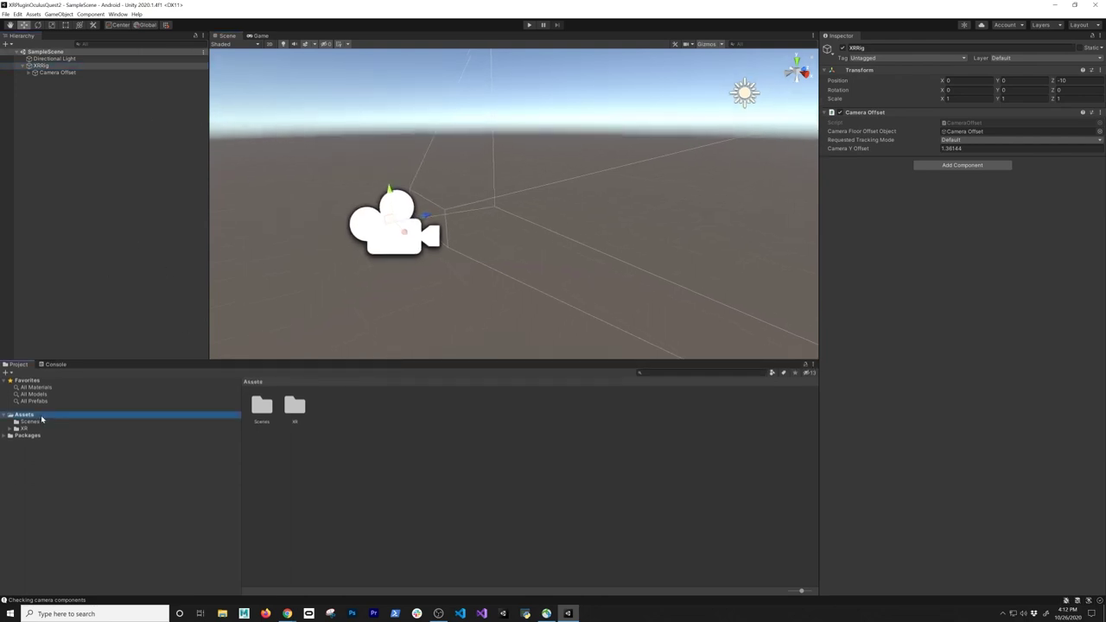
pyautogui.moveTo(83, 205)
pyautogui.click(172, 204)
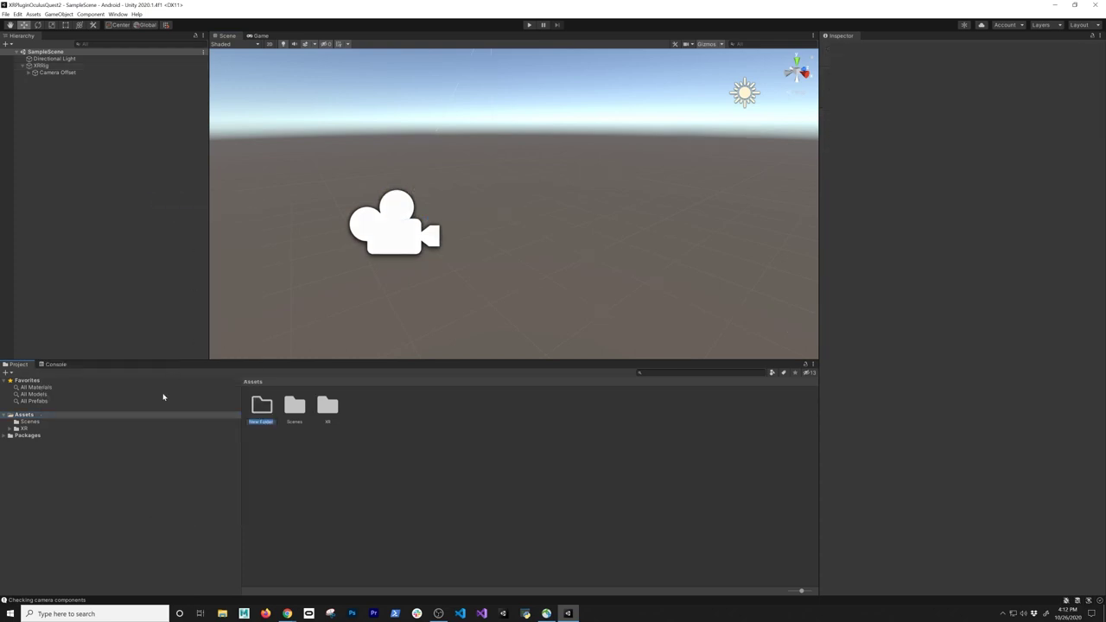
pyautogui.write('Materials')
pyautogui.press('Return')
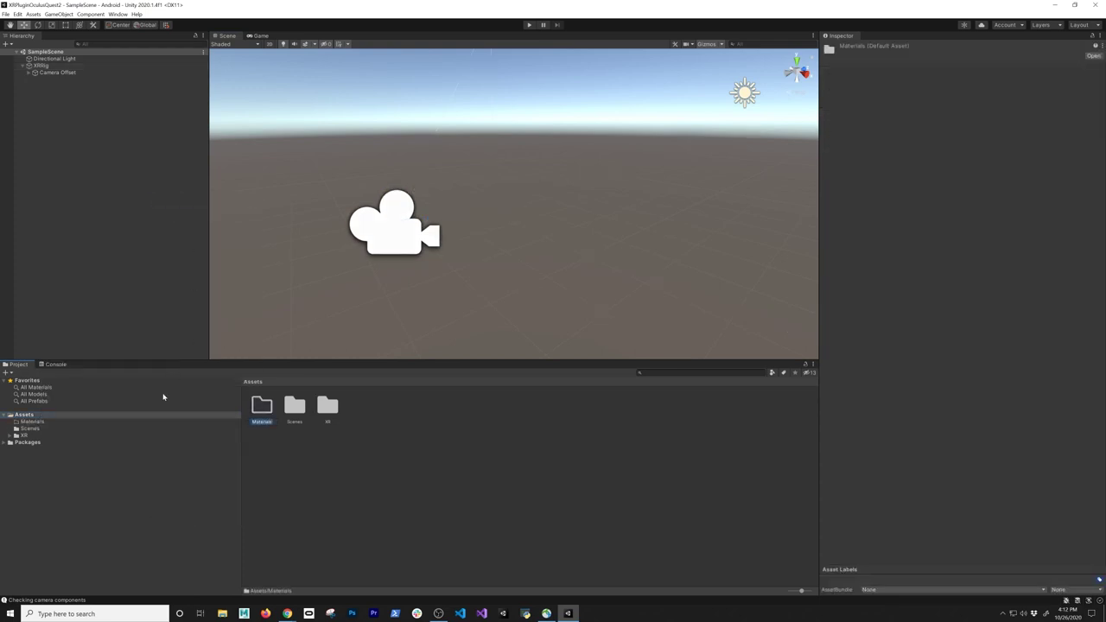
pyautogui.press('Return')
# - Create a material named Ground in the Materials folder
pyautogui.rightClick(389, 469)
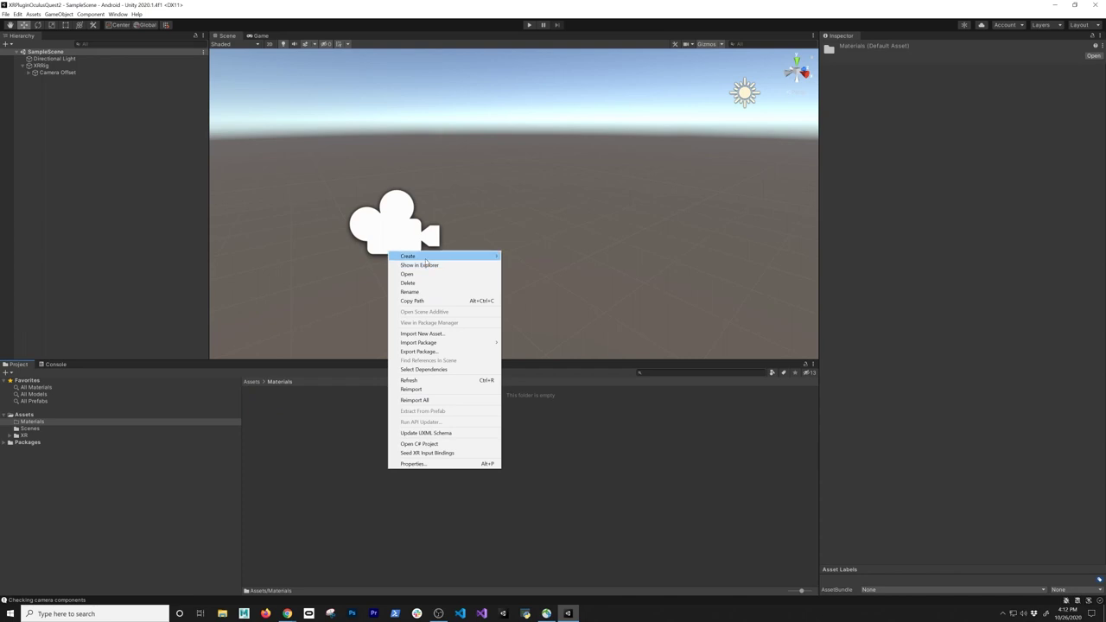
pyautogui.moveTo(430, 259)
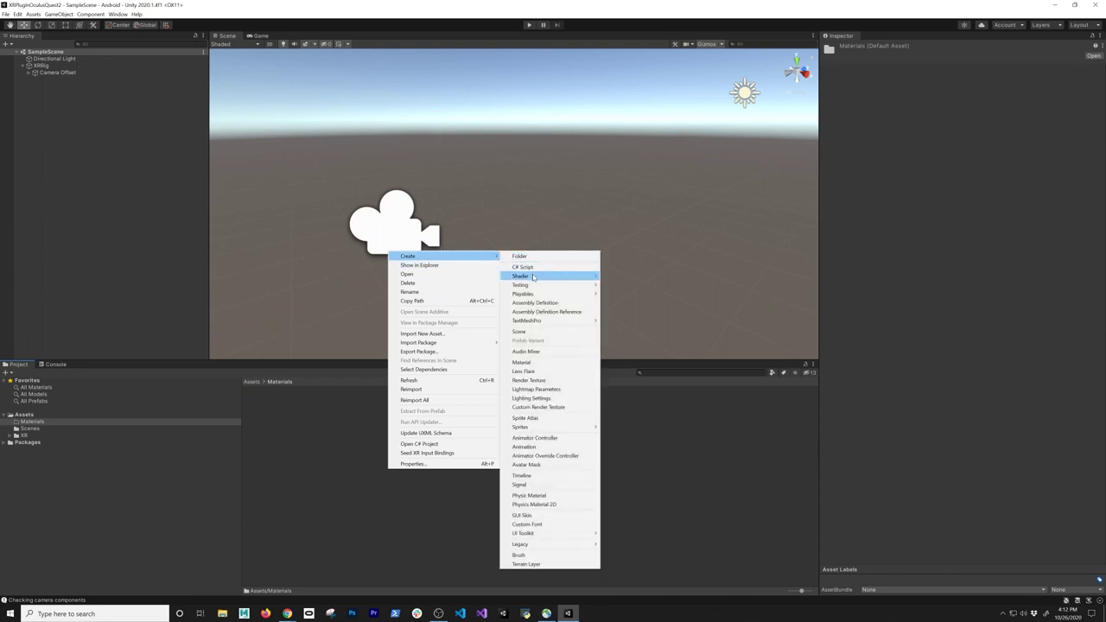
pyautogui.click(522, 362)
pyautogui.write('Ground')
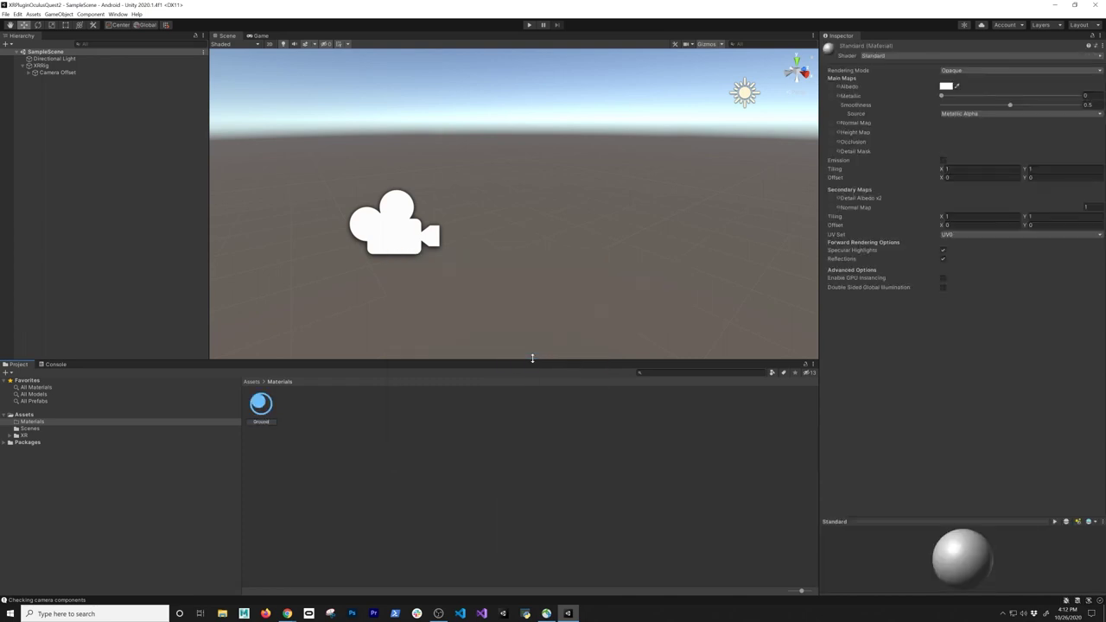
pyautogui.press('Return')
# - Create a second material named Obstacles in the Materials folder
pyautogui.rightClick(478, 449)
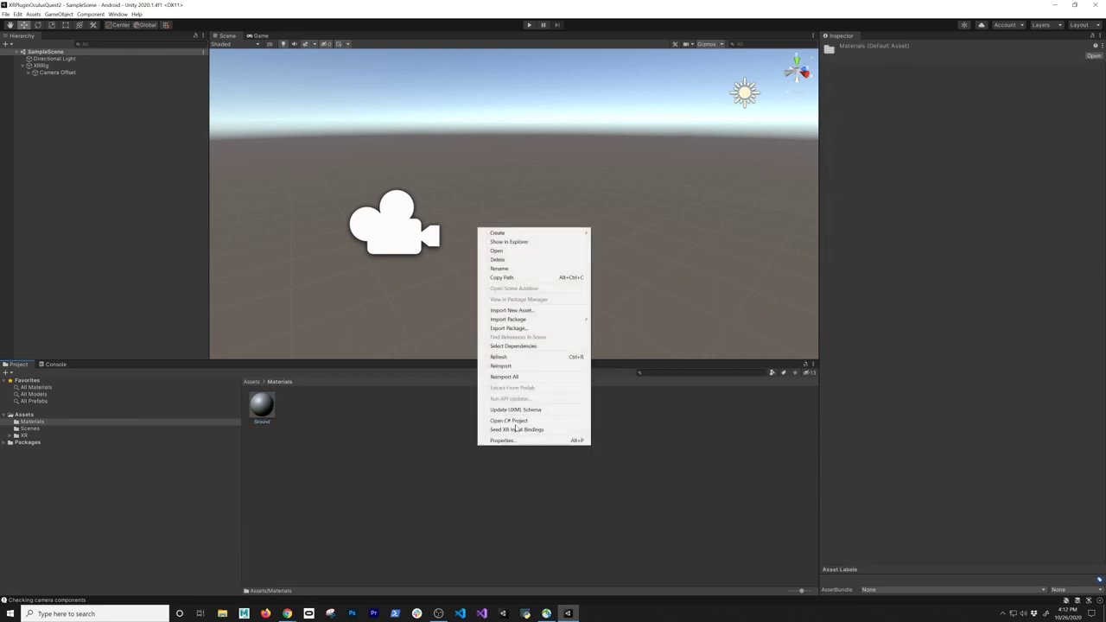
pyautogui.moveTo(535, 232)
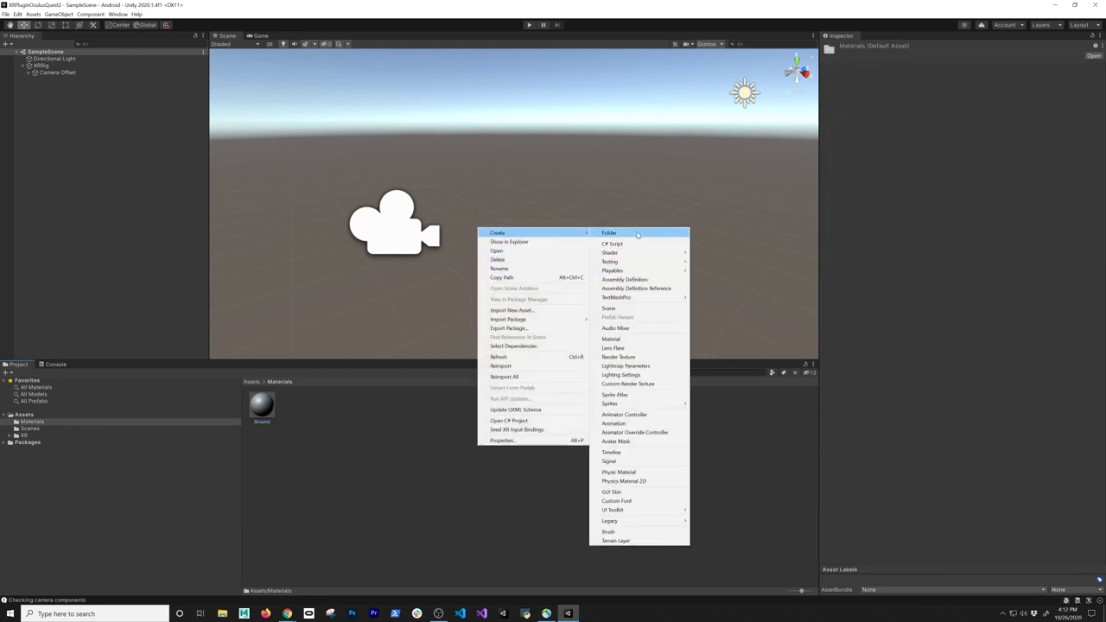
pyautogui.click(618, 339)
pyautogui.write('Bastacles')
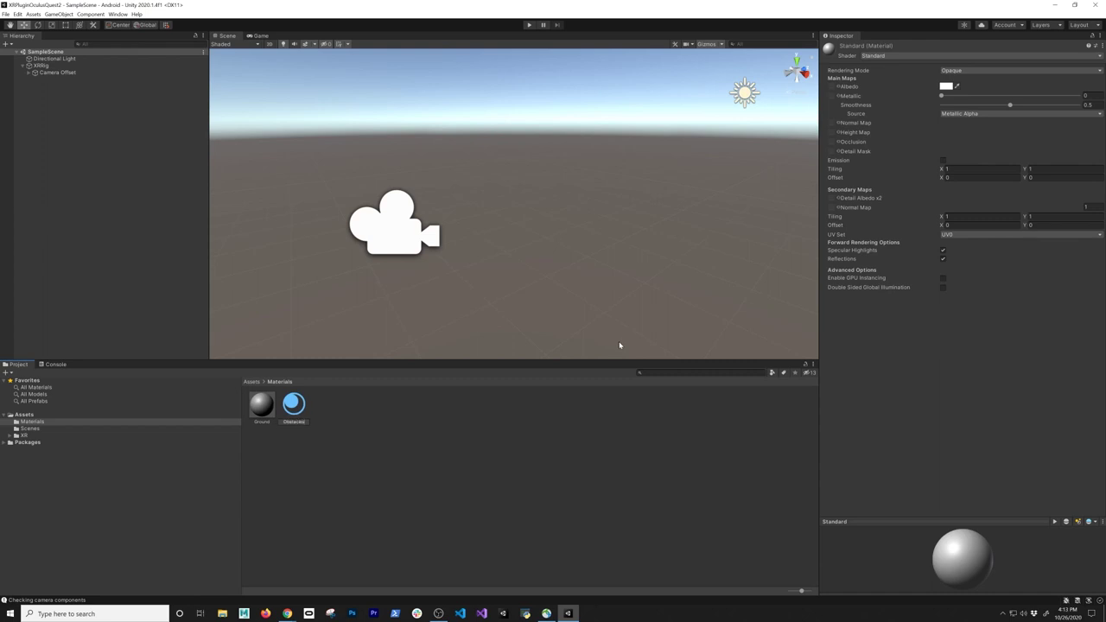
# - Set the Ground material's albedo to a dark gray, hexadecimal 1D1D1D
pyautogui.click(273, 407)
pyautogui.click(946, 85)
pyautogui.moveTo(994, 147); pyautogui.dragTo(971, 176)
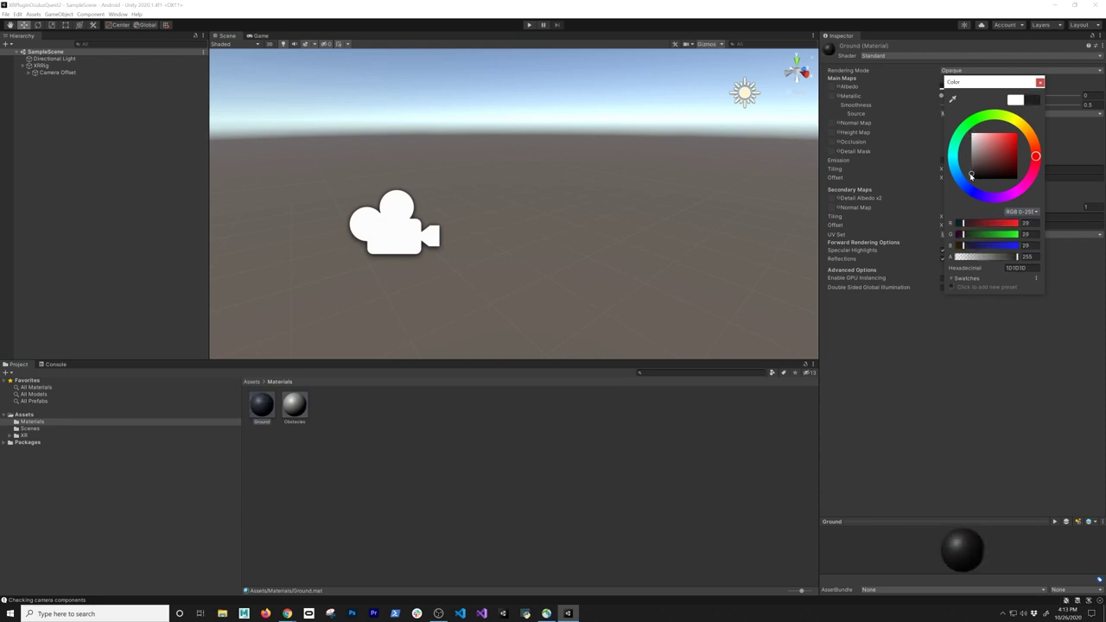
pyautogui.click(1040, 82)
# - Set the Obstacles material's smoothness to 0 and its albedo to pure red, hexadecimal FF0000
pyautogui.click(294, 406)
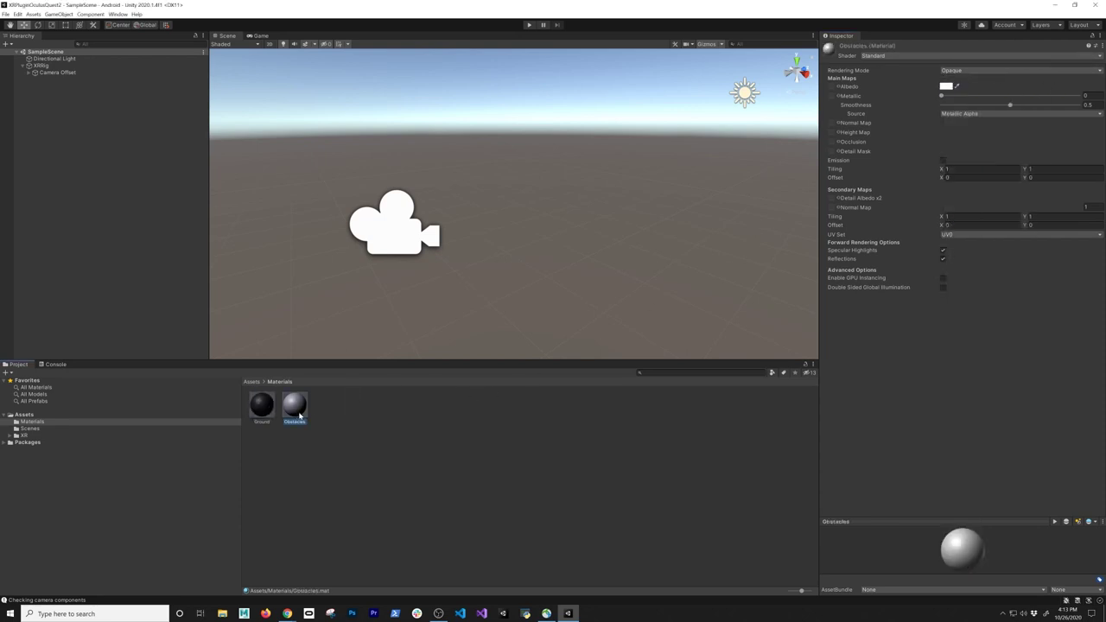
pyautogui.moveTo(989, 105); pyautogui.dragTo(940, 105)
pyautogui.click(946, 87)
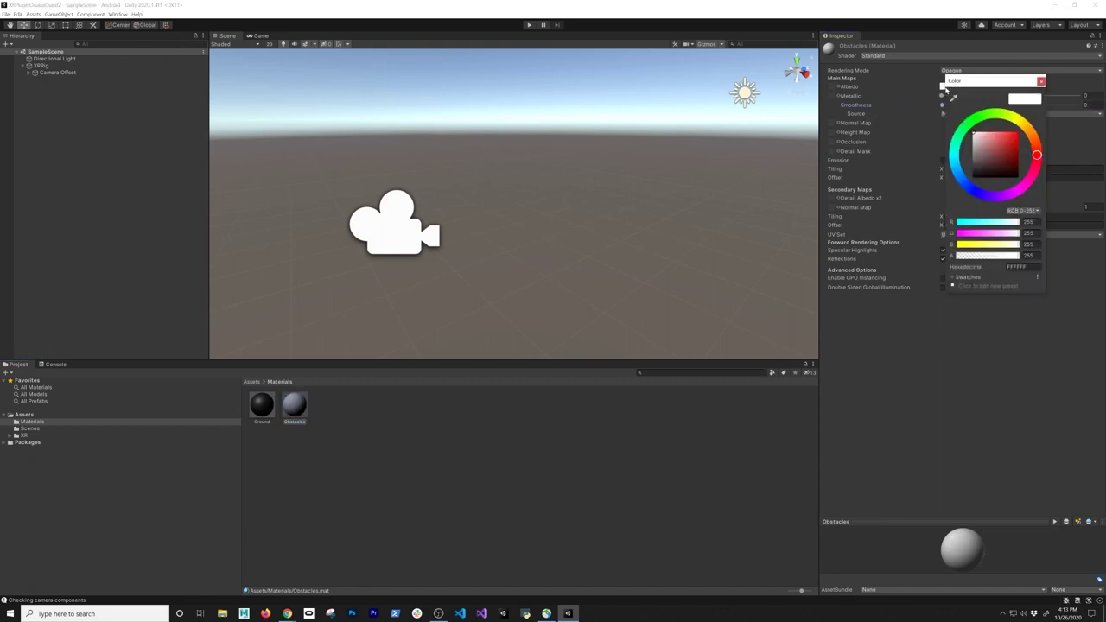
pyautogui.moveTo(974, 134); pyautogui.dragTo(1017, 132)
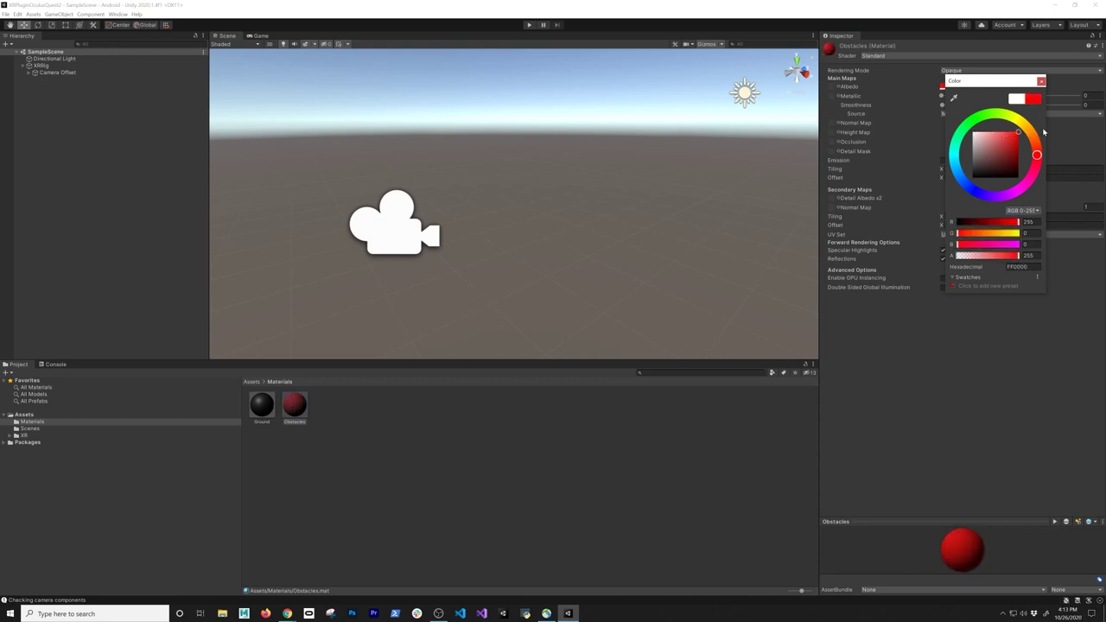
pyautogui.click(1041, 81)
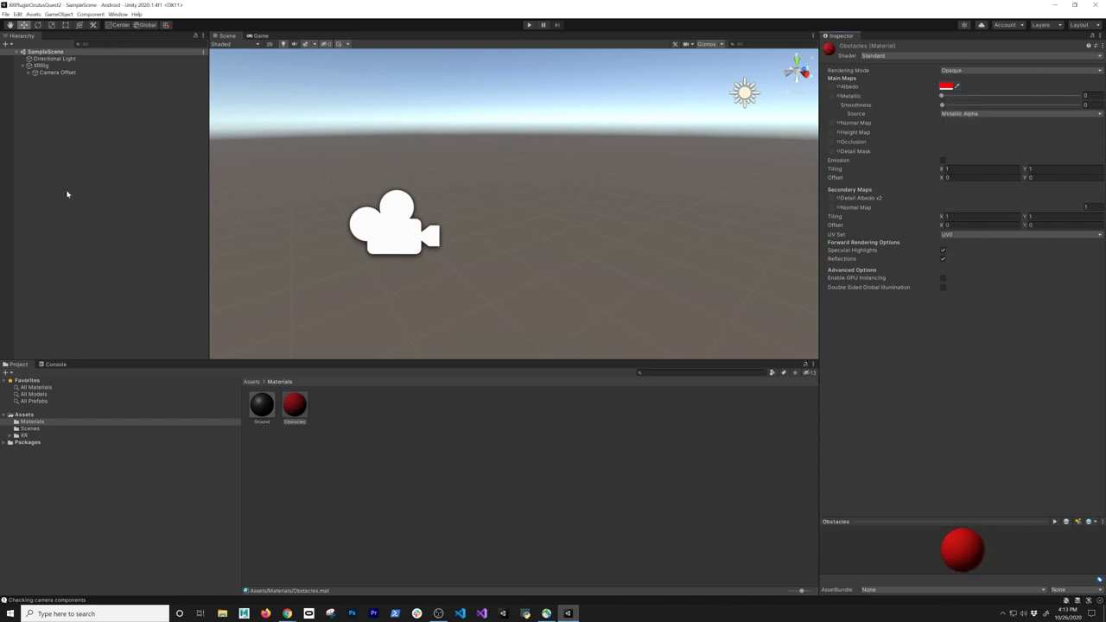
# - Add a 3D cube to the scene and flatten it with a Y scale of 0.05
pyautogui.rightClick(75, 114)
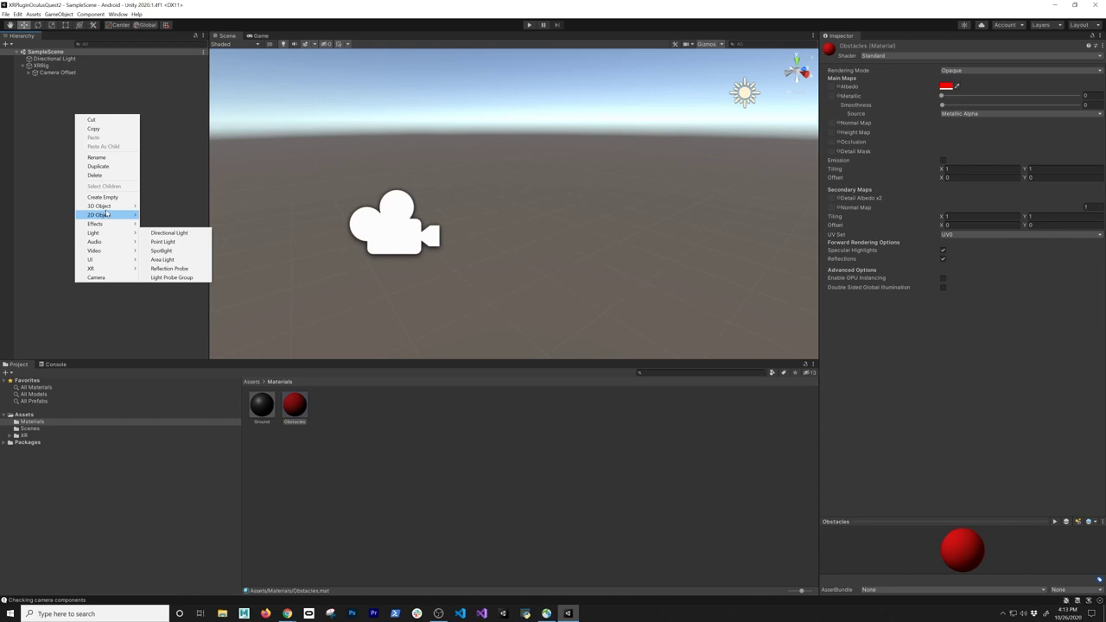
pyautogui.moveTo(104, 207)
pyautogui.click(157, 207)
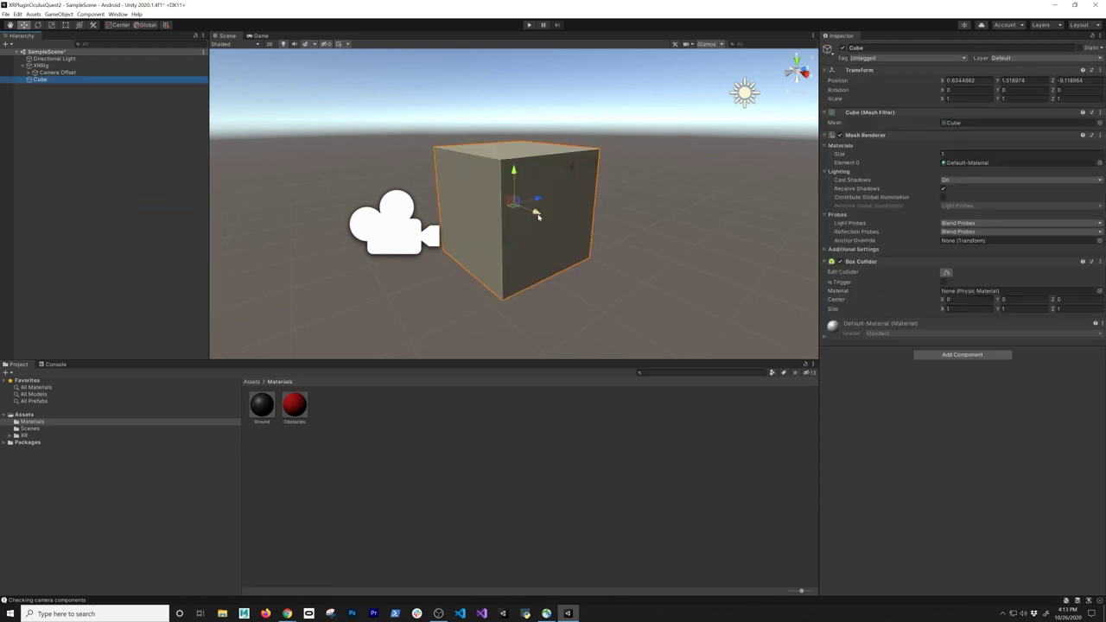
pyautogui.press('r')
pyautogui.click(1018, 99)
pyautogui.write('.1')
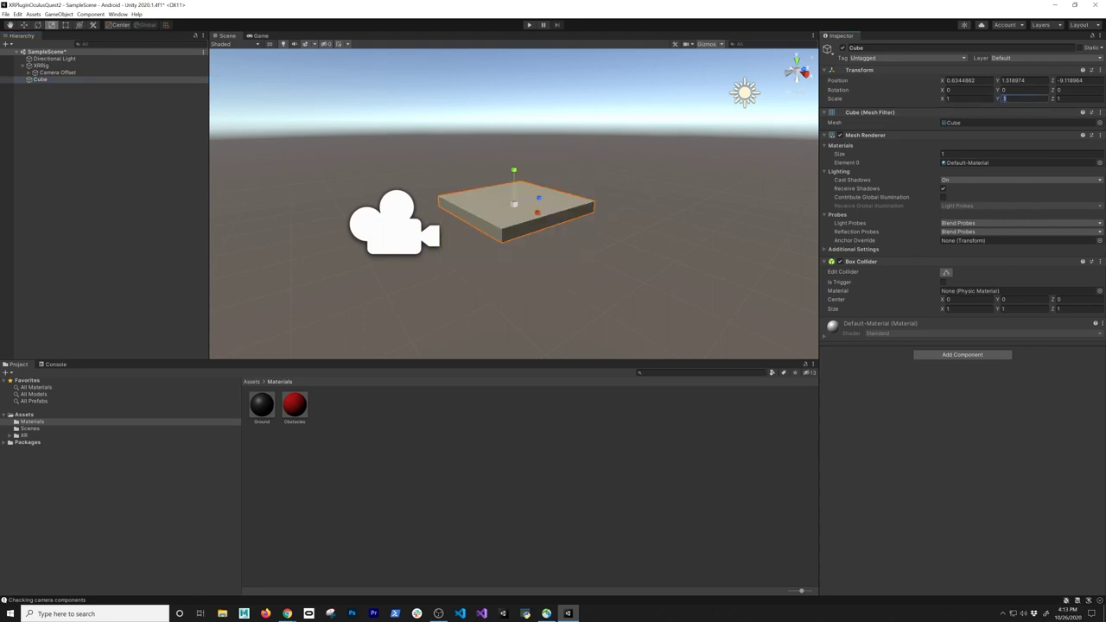
pyautogui.write('0.05')
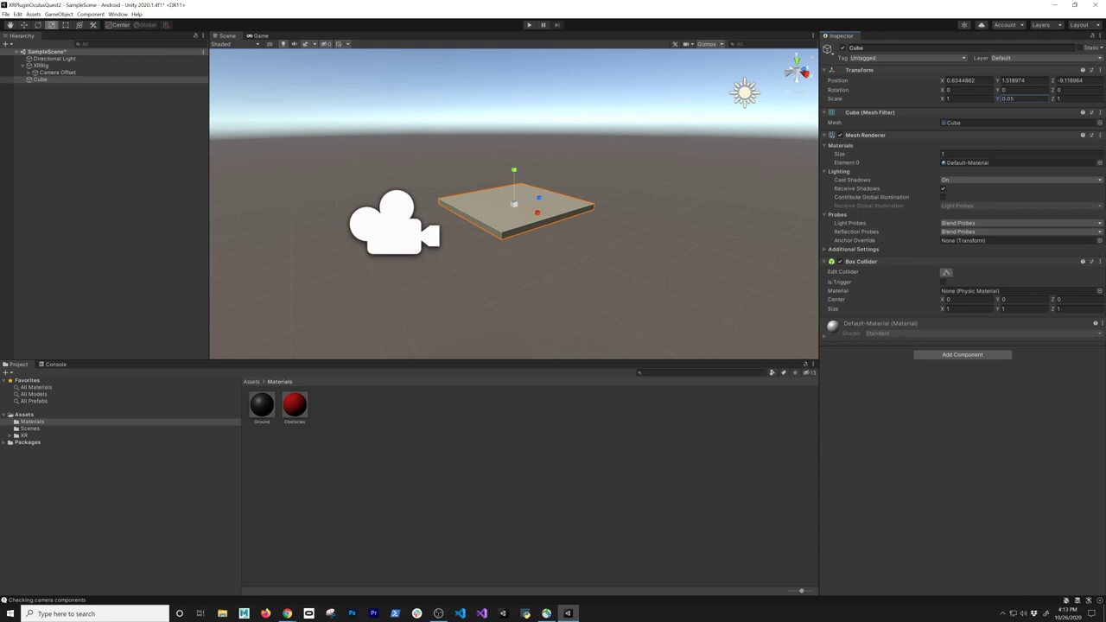
# - Apply the Ground material to the flattened cube and set its position to 0, 0, 0
pyautogui.moveTo(261, 404); pyautogui.dragTo(488, 223)
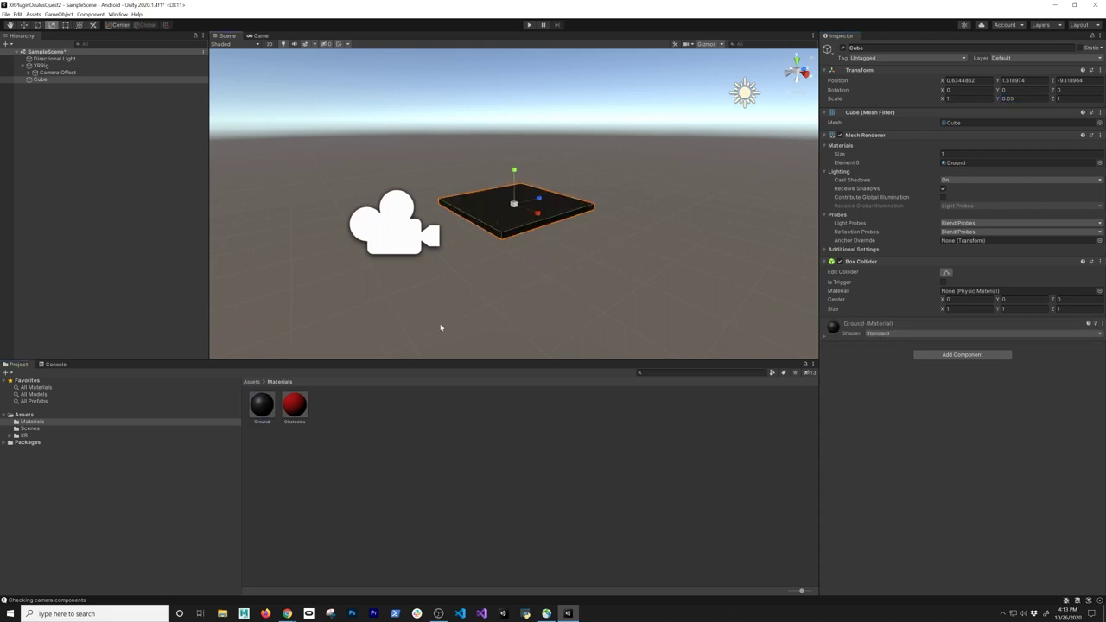
pyautogui.click(961, 80)
pyautogui.write('0')
pyautogui.press('Tab')
pyautogui.write('0')
pyautogui.press('Tab')
pyautogui.write('0')
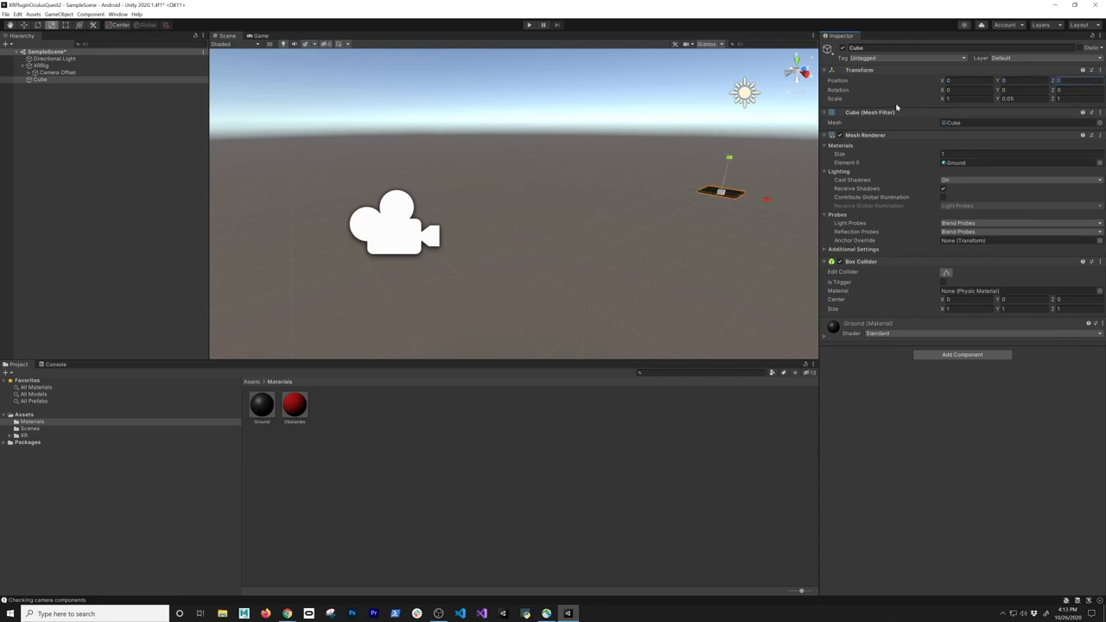
# - Set the XRRig's Z position to 0
pyautogui.click(67, 65)
pyautogui.click(1065, 80)
pyautogui.write('0')
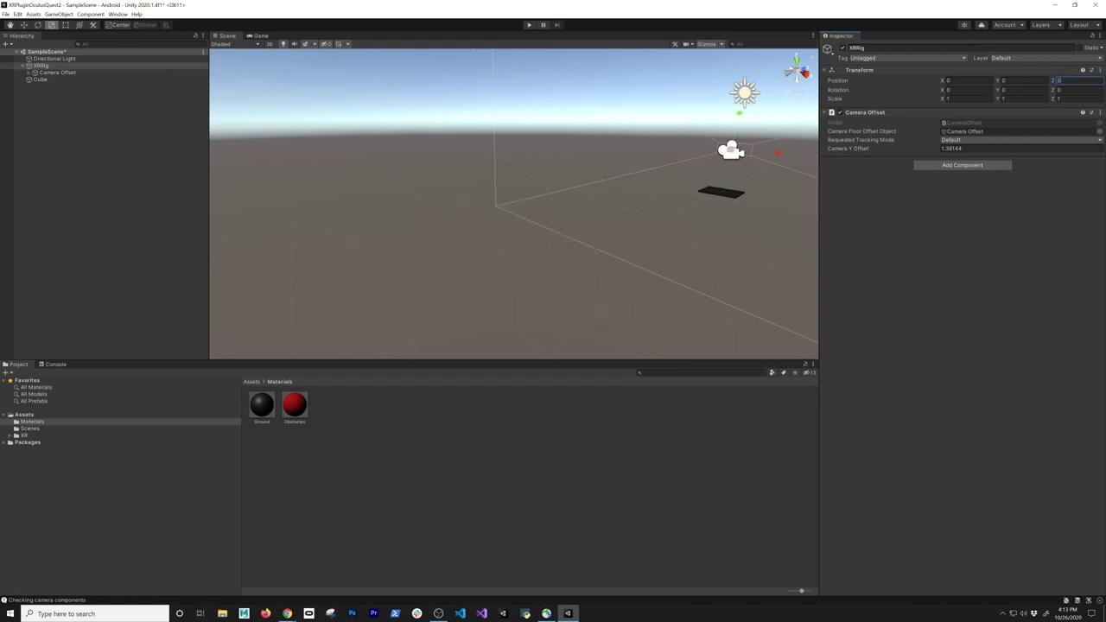
# - Raise the flattened ground cube to just beneath the camera, at a Y position of about 1.009
pyautogui.write('f')
pyautogui.keyDown('alt'); pyautogui.moveTo(669, 264); pyautogui.dragTo(535, 241); pyautogui.keyUp('alt')
pyautogui.scroll(3, 534, 241)
pyautogui.click(513, 253)
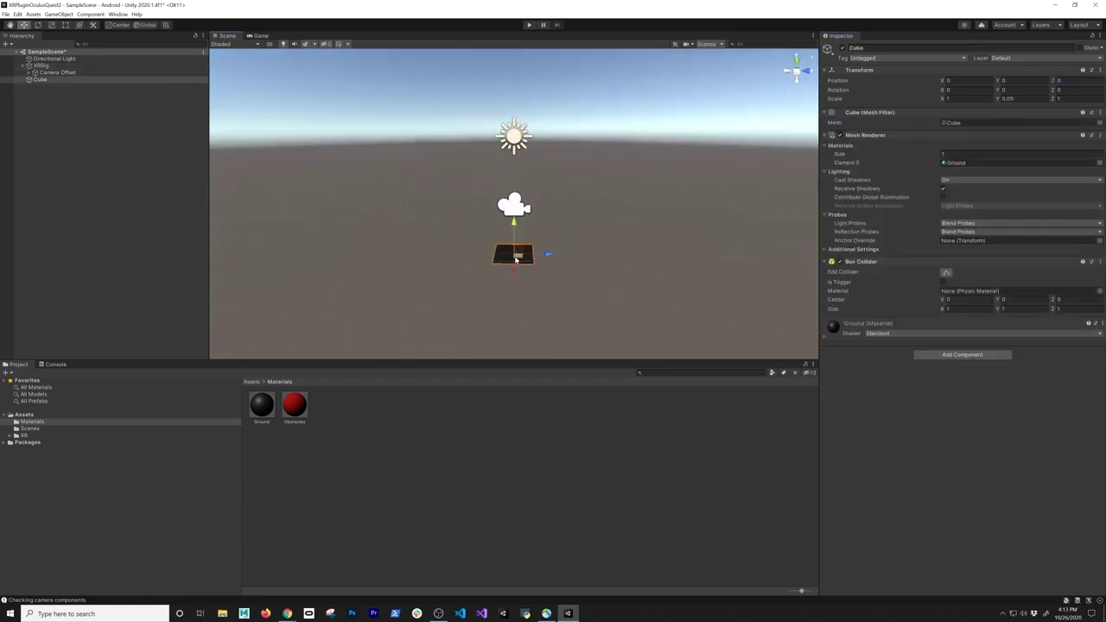
pyautogui.keyDown('alt'); pyautogui.moveTo(464, 270); pyautogui.dragTo(566, 266); pyautogui.keyUp('alt')
pyautogui.moveTo(515, 225); pyautogui.dragTo(515, 224)
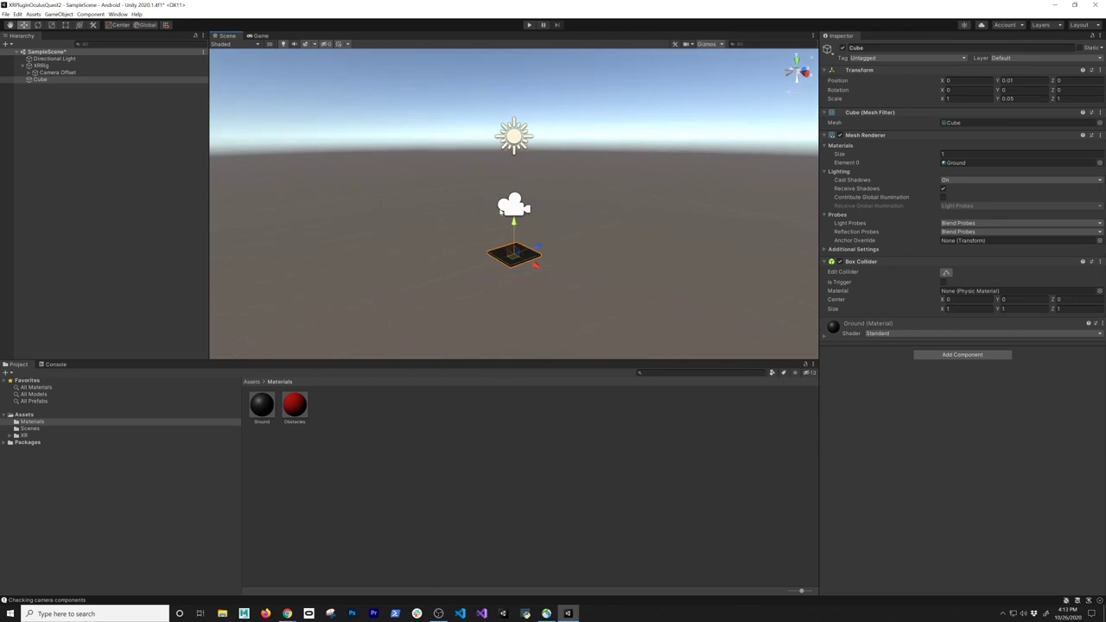
pyautogui.doubleClick(66, 68)
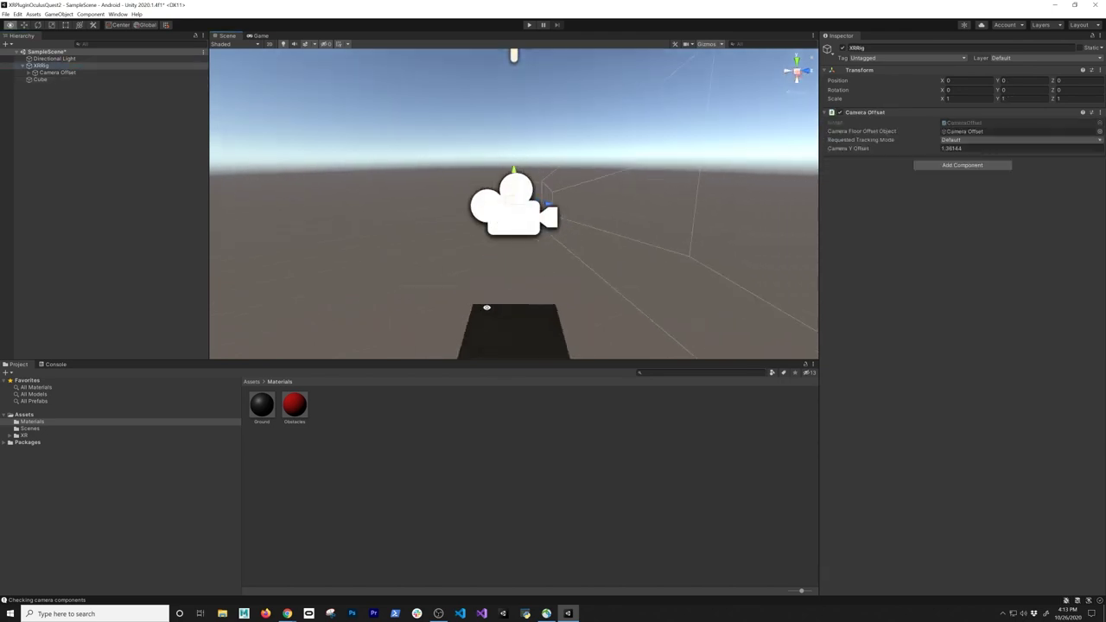
pyautogui.click(526, 327)
pyautogui.scroll(-3, 522, 276)
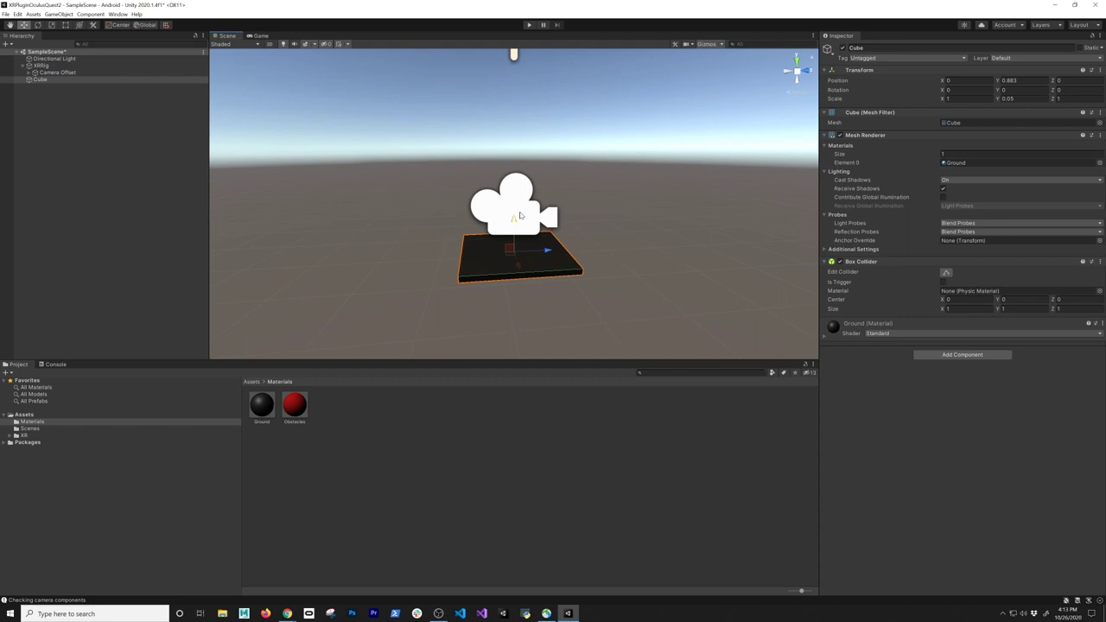
pyautogui.click(561, 217)
pyautogui.click(506, 264)
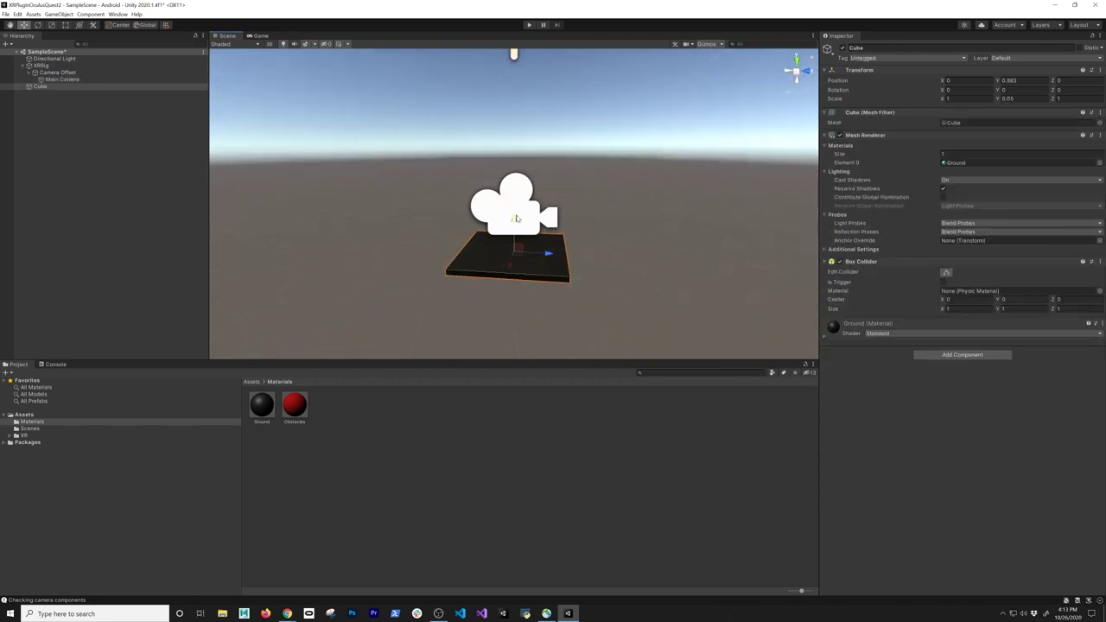
pyautogui.click(271, 44)
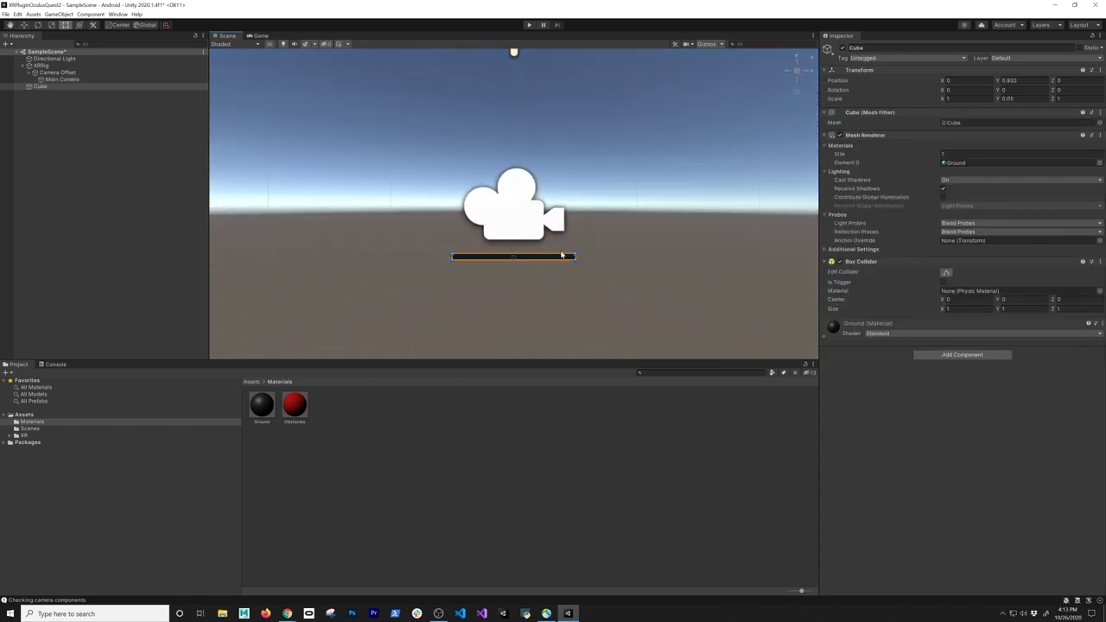
pyautogui.moveTo(516, 222); pyautogui.dragTo(515, 214)
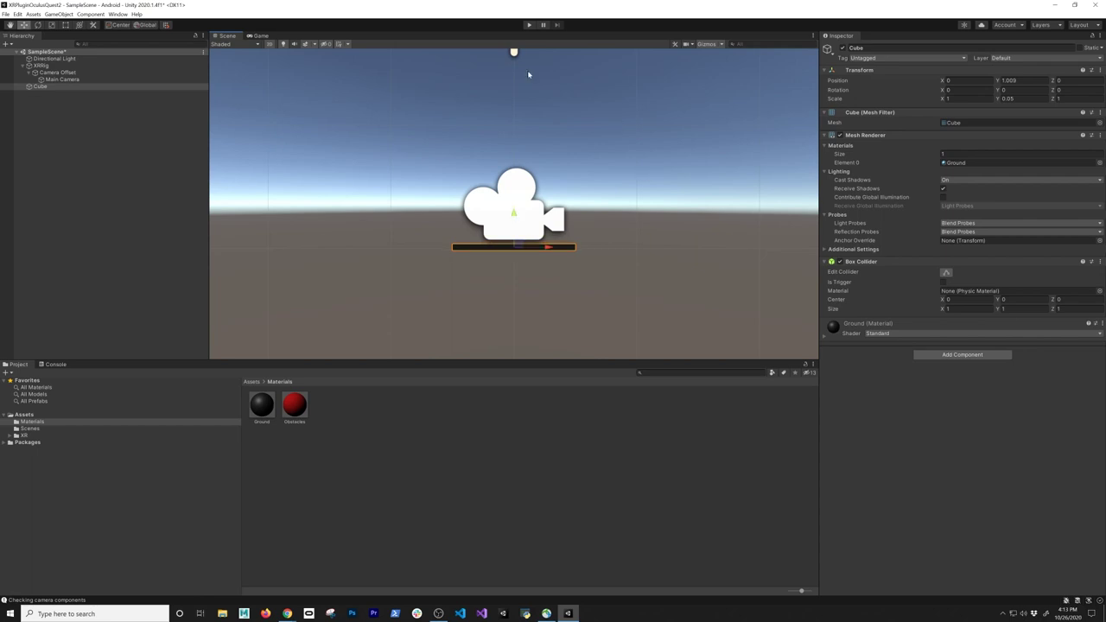
# - Enlarge the ground cube by setting its X and Z scale to 20
pyautogui.click(270, 44)
pyautogui.keyDown('alt'); pyautogui.moveTo(425, 217); pyautogui.dragTo(558, 265); pyautogui.keyUp('alt')
pyautogui.click(522, 191)
pyautogui.keyDown('alt'); pyautogui.moveTo(631, 229); pyautogui.dragTo(750, 210); pyautogui.keyUp('alt')
pyautogui.click(526, 260)
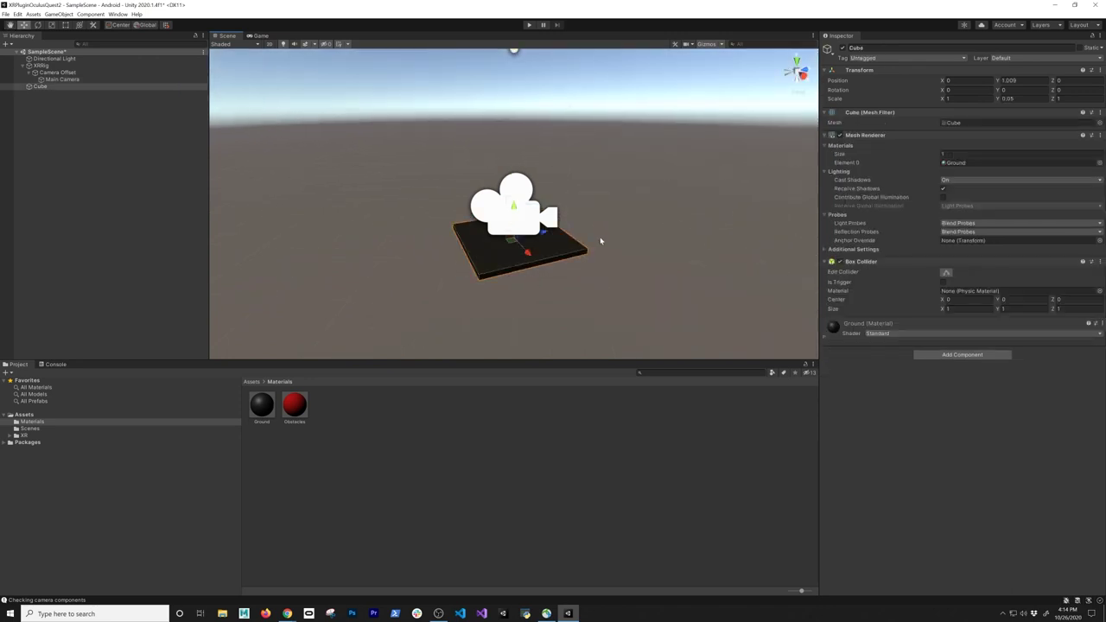
pyautogui.click(959, 98)
pyautogui.write('20')
pyautogui.press('Tab')
pyautogui.press('Tab')
pyautogui.write('20')
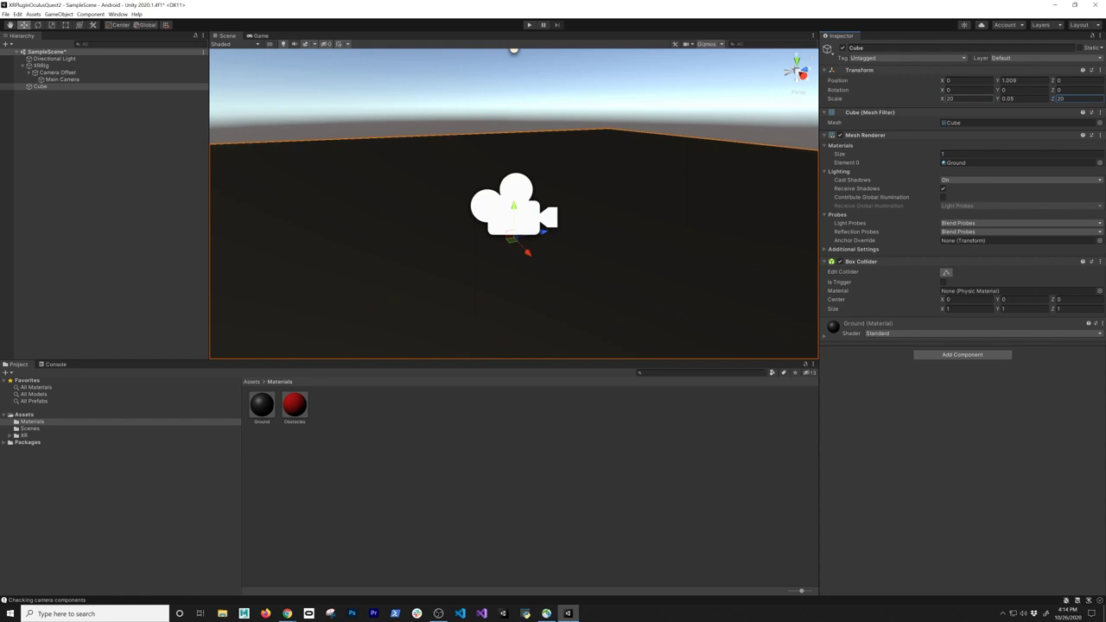
# - Reduce the Ground material's smoothness to about 0.095 from the ground cube's material settings
pyautogui.click(465, 111)
pyautogui.scroll(-5, 458, 134)
pyautogui.keyDown('alt'); pyautogui.moveTo(458, 136); pyautogui.dragTo(660, 219); pyautogui.keyUp('alt')
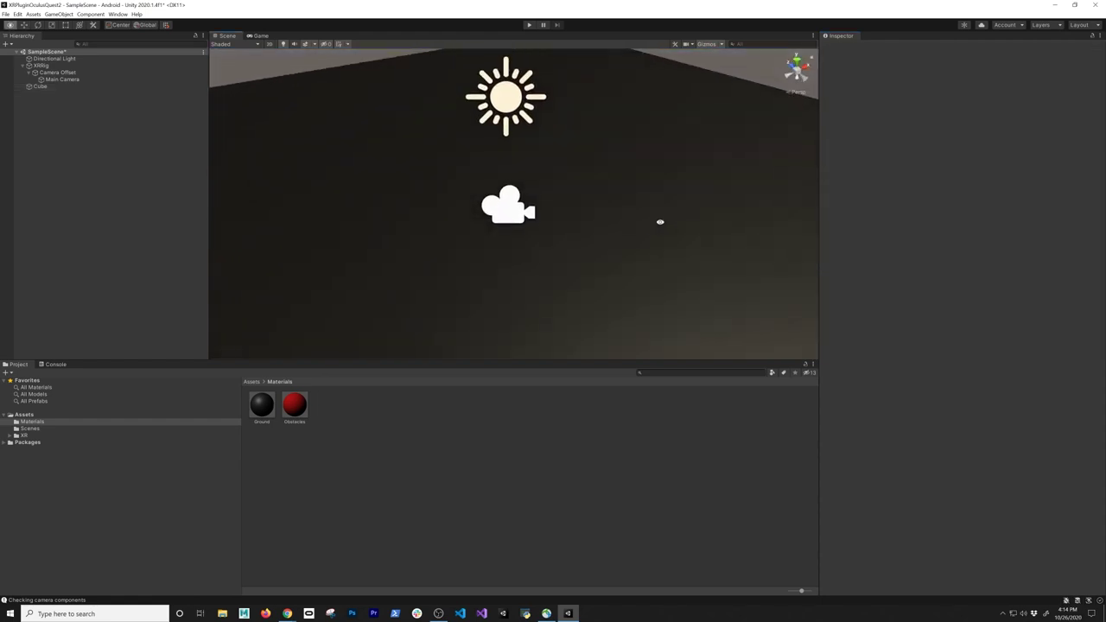
pyautogui.click(748, 230)
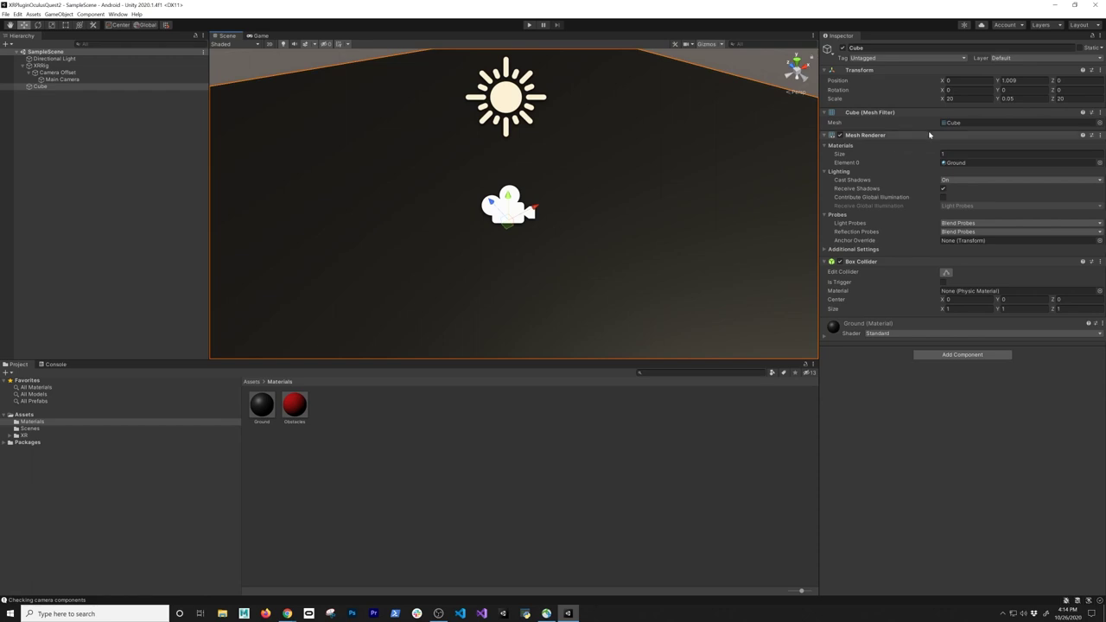
pyautogui.click(877, 326)
pyautogui.click(987, 383)
pyautogui.moveTo(986, 385); pyautogui.dragTo(956, 391)
pyautogui.moveTo(679, 177)
pyautogui.keyDown('alt'); pyautogui.mouseDown()
pyautogui.moveTo(597, 166)
pyautogui.moveTo(679, 161)
pyautogui.mouseUp(); pyautogui.keyUp('alt')
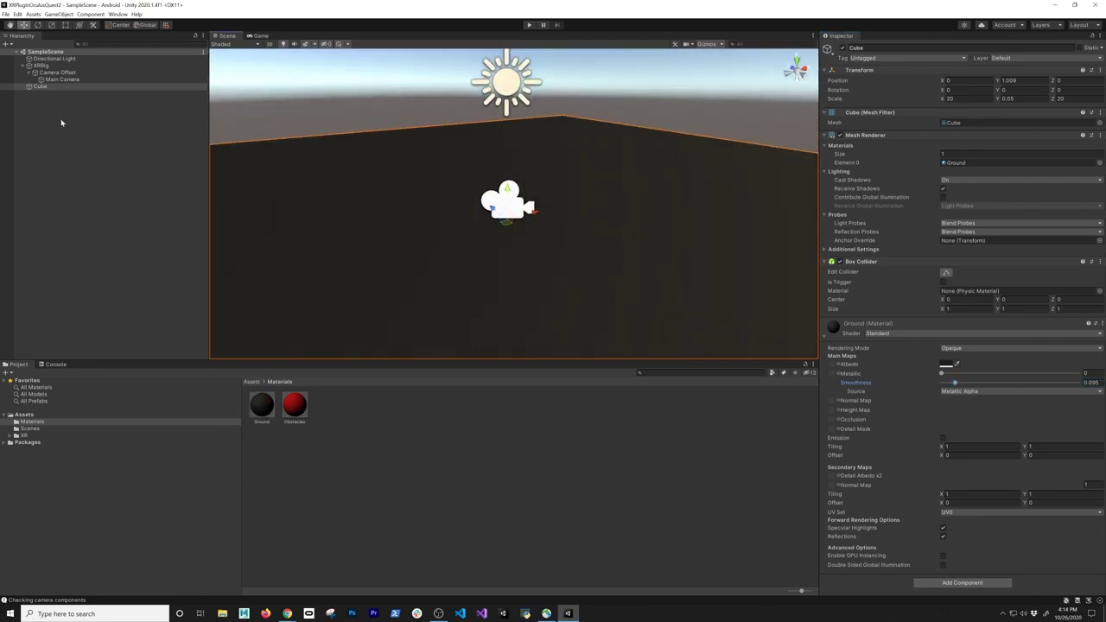
# - Add another 3D cube to the scene and duplicate it twice for use as obstacles
pyautogui.click(50, 99)
pyautogui.rightClick(51, 99)
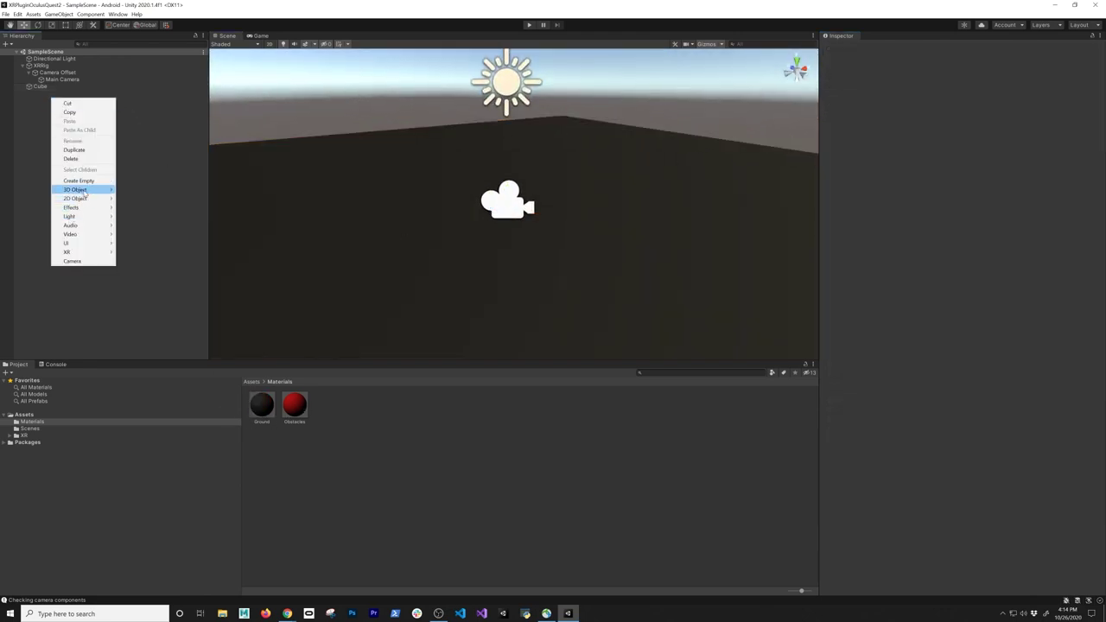
pyautogui.moveTo(84, 191)
pyautogui.click(129, 191)
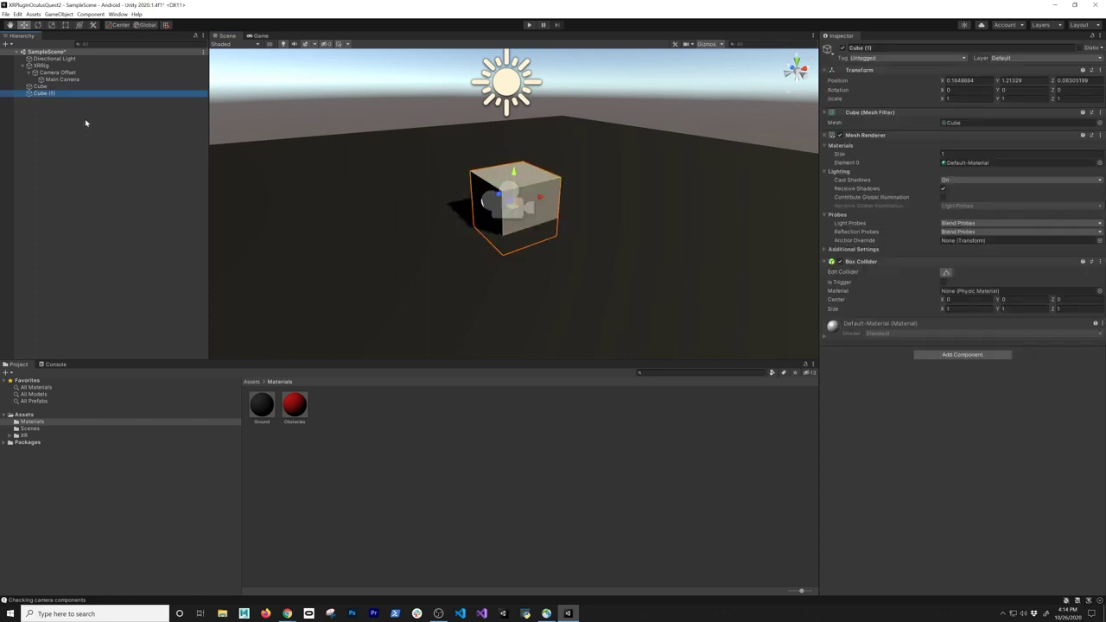
pyautogui.hotkey('ctrl', 'd')
pyautogui.hotkey('ctrl', 'z')
pyautogui.hotkey('ctrl', 'd')
pyautogui.hotkey('ctrl', 'd')
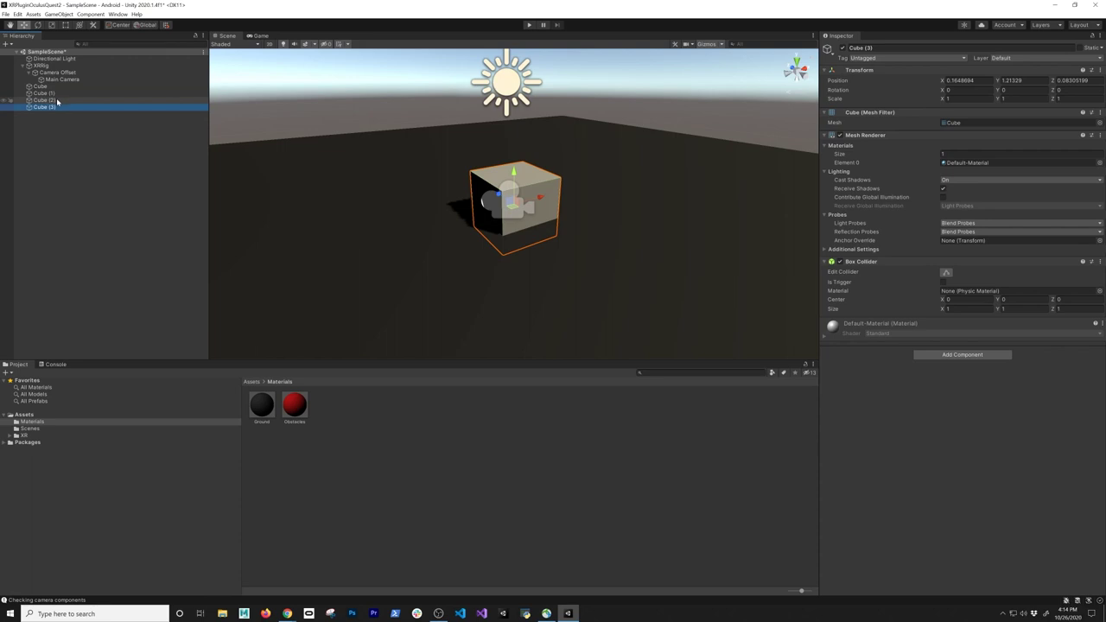
# - Move Cube (3) away from the camera onto an open area of the ground and apply the Obstacles material to it
pyautogui.moveTo(539, 197); pyautogui.dragTo(761, 157)
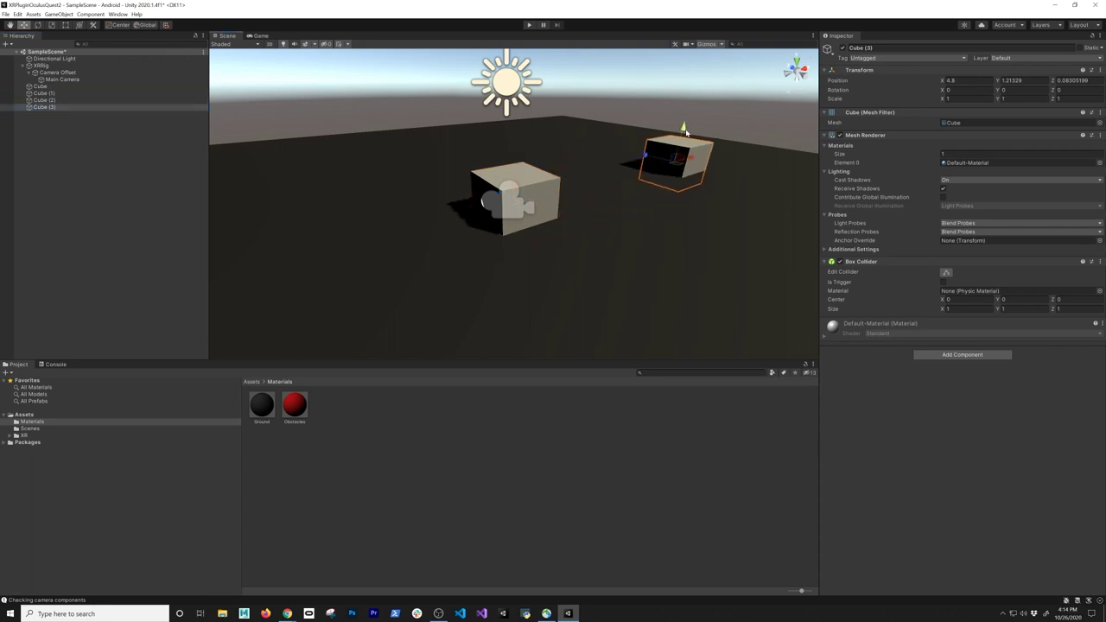
pyautogui.moveTo(686, 131); pyautogui.dragTo(689, 112)
pyautogui.click(683, 175)
pyautogui.click(695, 156)
pyautogui.moveTo(690, 115); pyautogui.dragTo(522, 149)
pyautogui.moveTo(288, 413); pyautogui.dragTo(572, 130)
# - Shape Cube (2) into a thin wall at X about 3.68, with an X scale of about 0.21 and Z scale of about 3.04
pyautogui.keyDown('alt'); pyautogui.moveTo(666, 167); pyautogui.dragTo(810, 250); pyautogui.keyUp('alt')
pyautogui.click(537, 197)
pyautogui.moveTo(711, 288); pyautogui.dragTo(547, 246, button='middle')
pyautogui.press('r')
pyautogui.moveTo(644, 190); pyautogui.dragTo(617, 187)
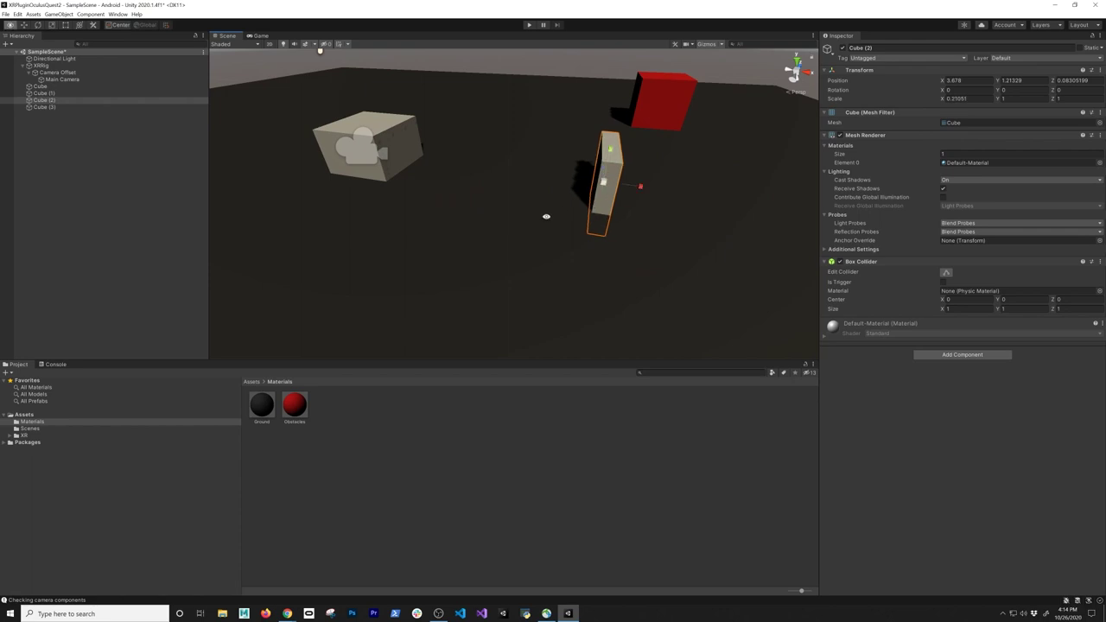
pyautogui.keyDown('alt'); pyautogui.moveTo(546, 216); pyautogui.dragTo(688, 235); pyautogui.keyUp('alt')
pyautogui.press('w')
pyautogui.moveTo(535, 130); pyautogui.dragTo(475, 114)
# - Raise the thin wall to a Y position of about 1.518 and apply the Obstacles material to it
pyautogui.moveTo(567, 109); pyautogui.dragTo(569, 99)
pyautogui.keyDown('alt'); pyautogui.moveTo(702, 190); pyautogui.dragTo(545, 133); pyautogui.keyUp('alt')
pyautogui.moveTo(610, 115); pyautogui.dragTo(607, 107)
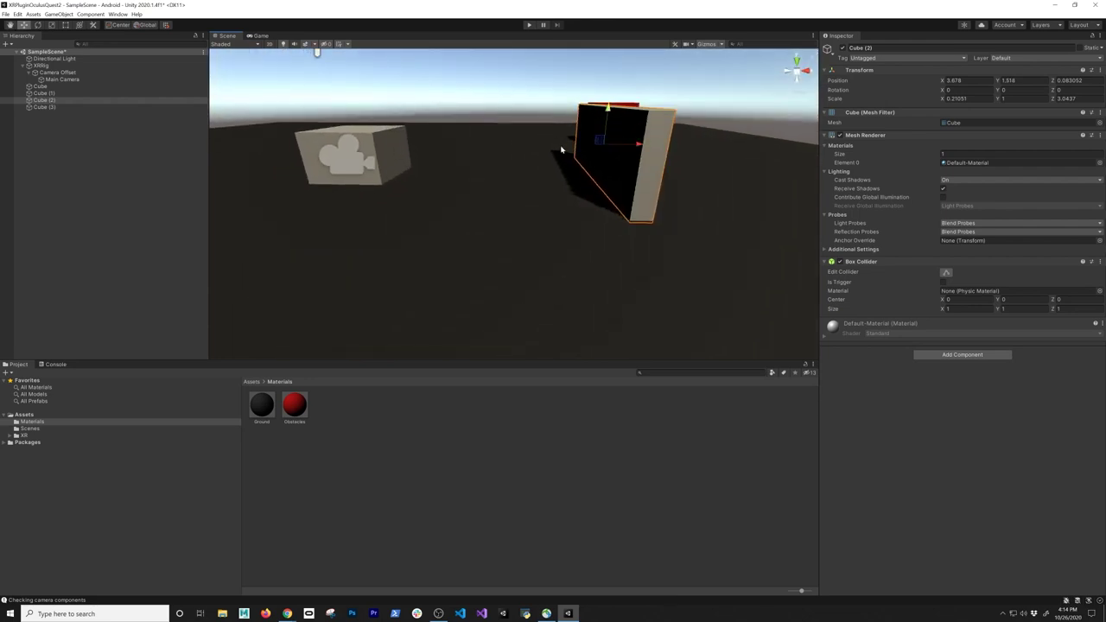
pyautogui.moveTo(297, 412); pyautogui.dragTo(646, 175)
# - Duplicate the red cube and move the copy across the ground to about X 1.18, Z -4.84
pyautogui.click(470, 83)
pyautogui.keyDown('alt'); pyautogui.moveTo(471, 84); pyautogui.dragTo(778, 206); pyautogui.keyUp('alt')
pyautogui.scroll(-6, 597, 165)
pyautogui.click(561, 205)
pyautogui.keyDown('alt'); pyautogui.moveTo(473, 268); pyautogui.dragTo(489, 270); pyautogui.keyUp('alt')
pyautogui.moveTo(489, 268); pyautogui.dragTo(513, 124, button='right')
pyautogui.click(432, 118)
pyautogui.hotkey('ctrl', 'd')
pyautogui.moveTo(426, 119); pyautogui.dragTo(617, 172)
pyautogui.moveTo(617, 173); pyautogui.dragTo(627, 200, button='right')
pyautogui.moveTo(663, 186); pyautogui.dragTo(513, 215)
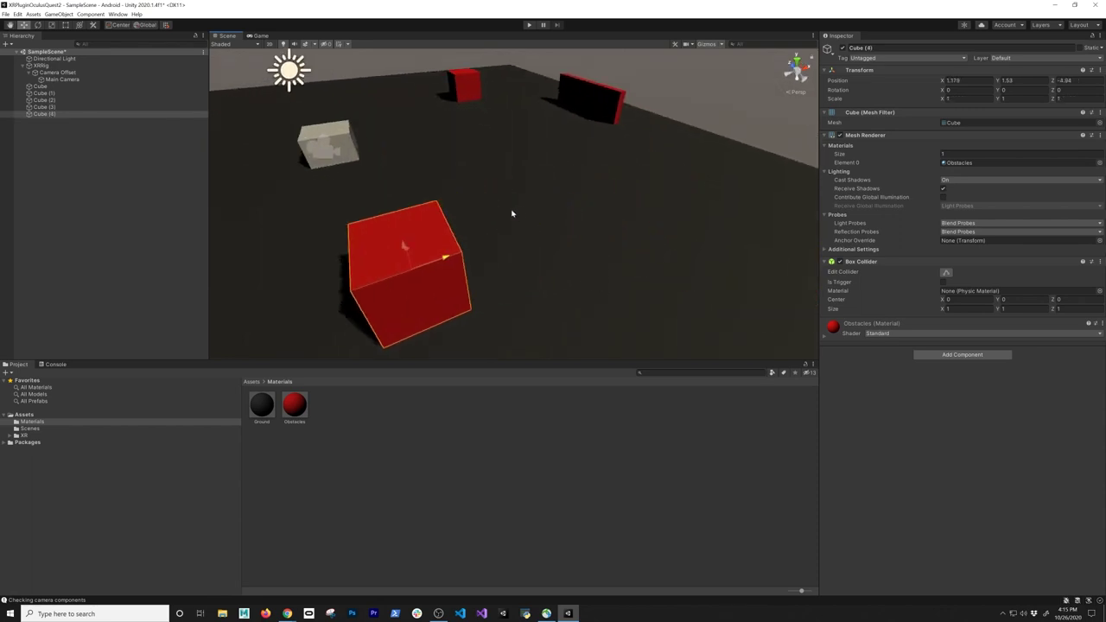
# - Duplicate the Obstacles material in the Materials folder
pyautogui.moveTo(513, 215); pyautogui.dragTo(530, 198, button='right')
pyautogui.click(295, 413)
pyautogui.hotkey('ctrl', 'd')
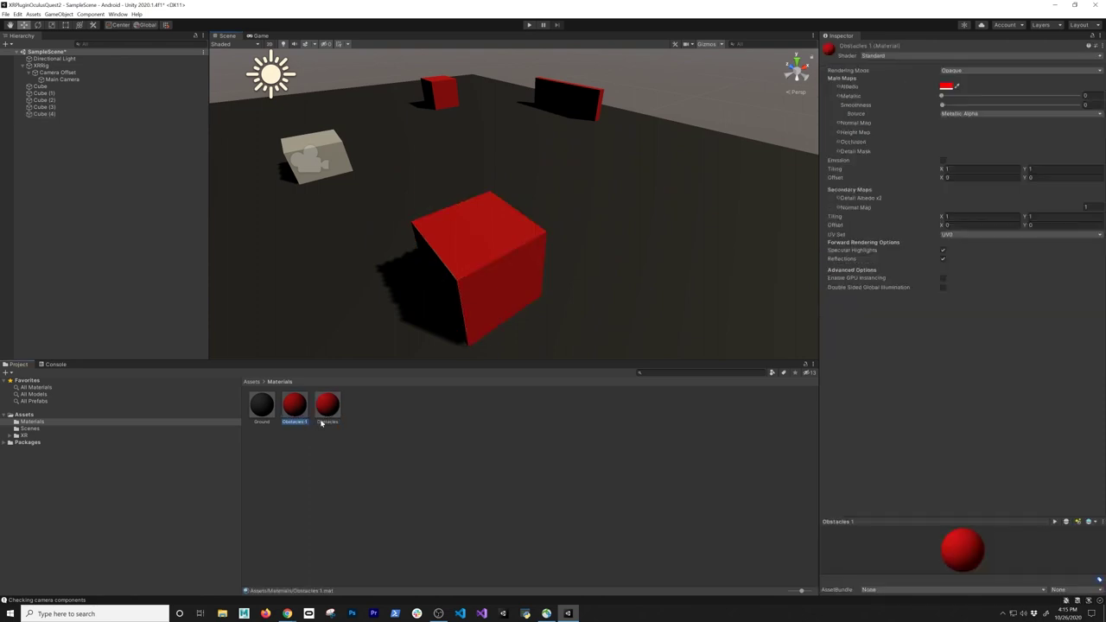
# - Rename the duplicated material as Obstacles2 and change its albedo color to orange-yellow
pyautogui.press('F2')
pyautogui.write('2')
pyautogui.press('Return')
pyautogui.click(946, 86)
pyautogui.click(1020, 132)
pyautogui.click(1005, 140)
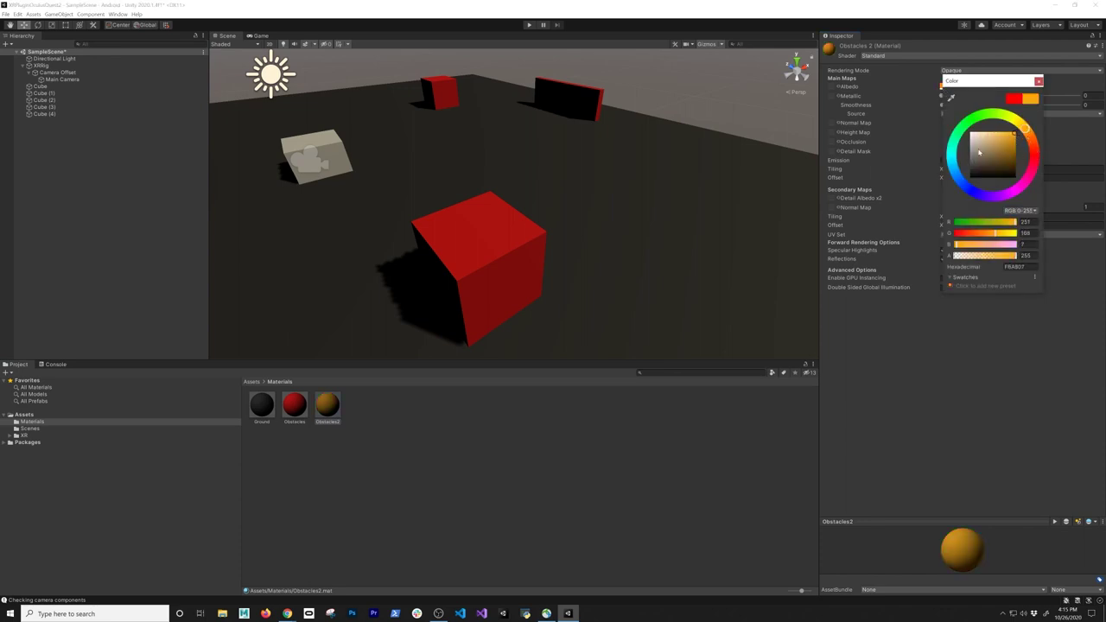
# - Apply the Obstacles2 material to the nearest red cube and enable its emission with a bright yellow-orange color
pyautogui.moveTo(327, 411); pyautogui.dragTo(464, 297)
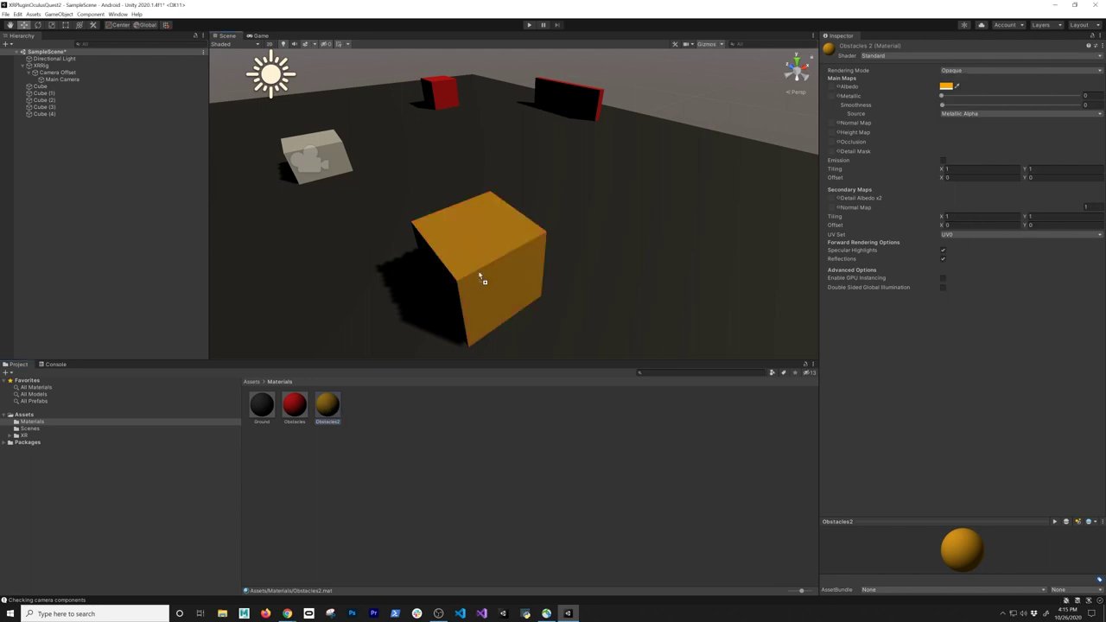
pyautogui.click(942, 161)
pyautogui.click(944, 169)
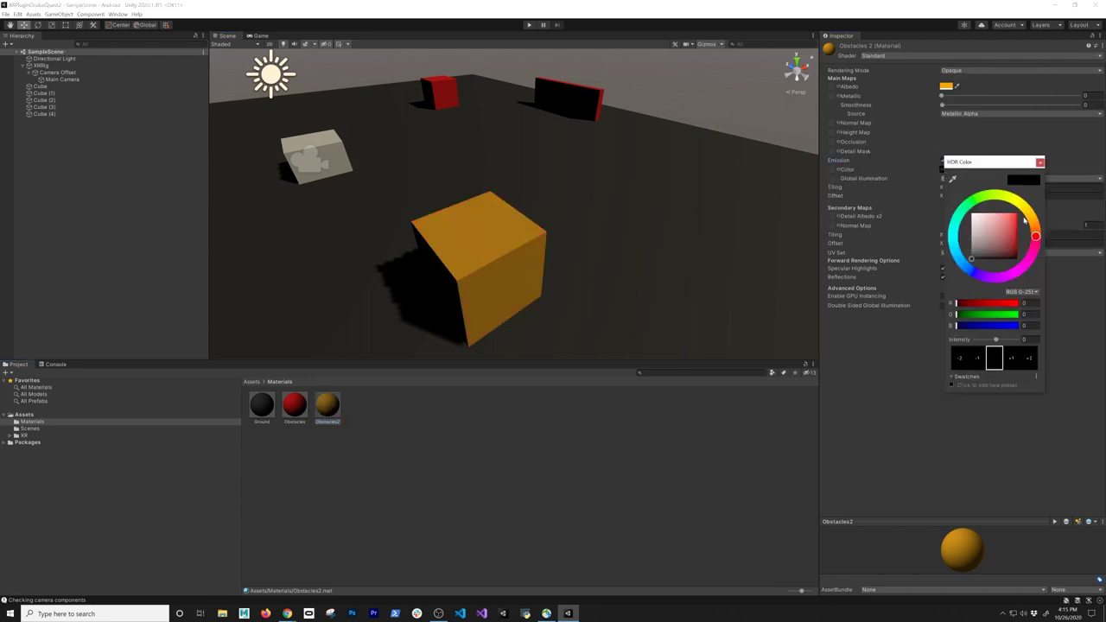
pyautogui.moveTo(1025, 221); pyautogui.dragTo(1022, 211)
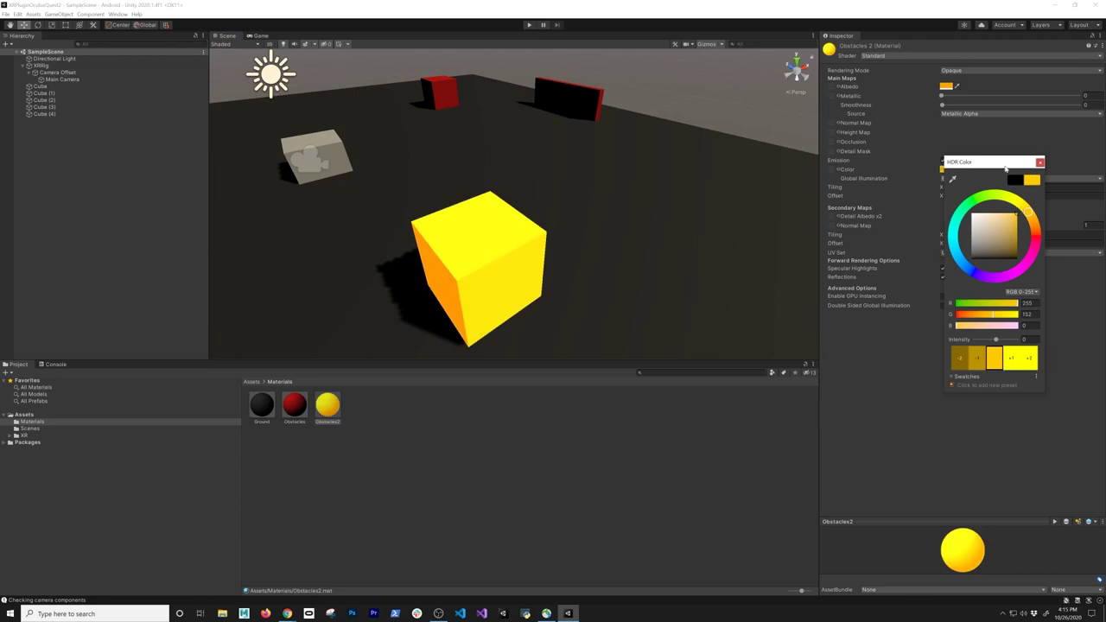
pyautogui.click(1041, 163)
# - Select the red wall and far red cube, and enable emission on their Obstacles material with a bright red color
pyautogui.click(593, 101)
pyautogui.keyDown('shift'); pyautogui.click(450, 97); pyautogui.keyUp('shift')
pyautogui.click(844, 336)
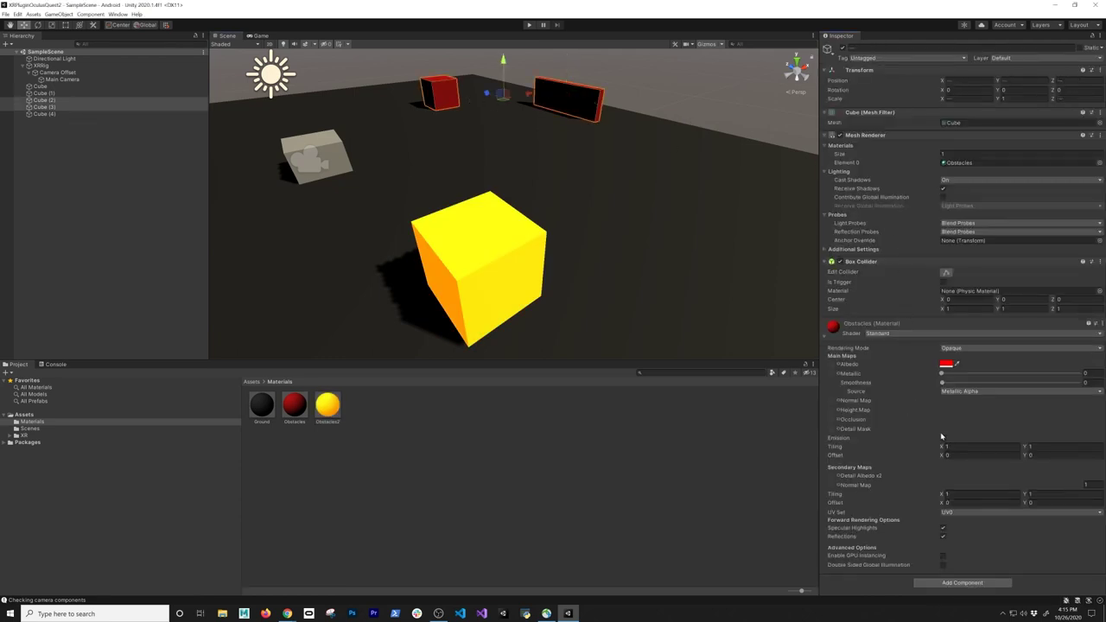
pyautogui.click(942, 438)
pyautogui.click(944, 446)
pyautogui.click(1019, 425)
pyautogui.click(1021, 421)
pyautogui.click(1041, 374)
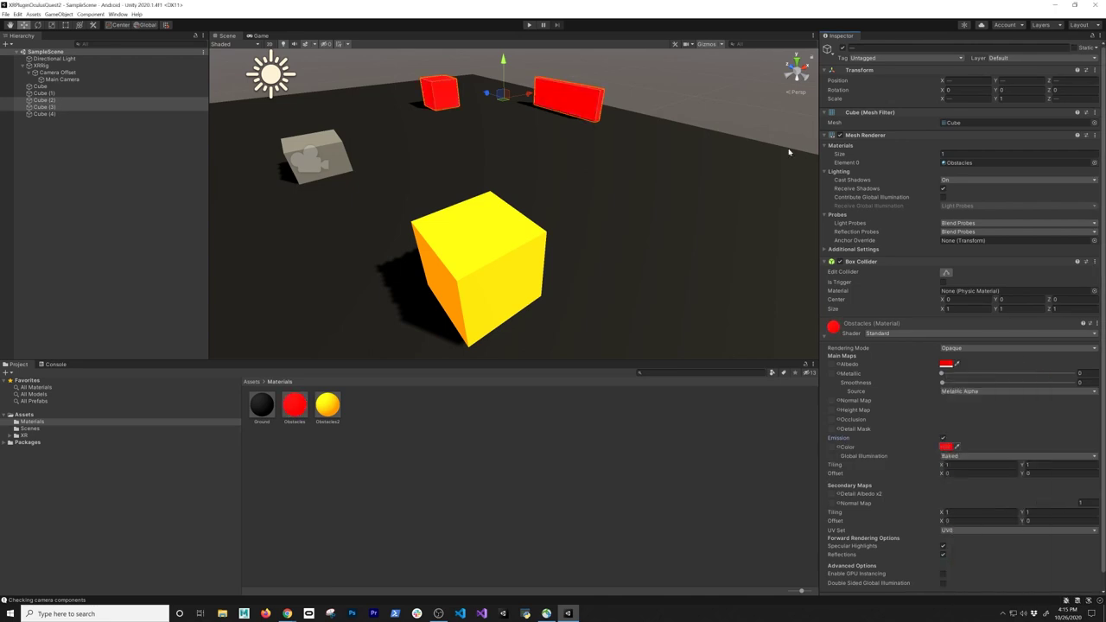
# - Delete the uncolored cube standing at the camera in the middle of the ground
pyautogui.click(788, 149)
pyautogui.click(699, 188)
pyautogui.keyDown('alt'); pyautogui.moveTo(561, 204); pyautogui.dragTo(593, 203); pyautogui.keyUp('alt')
pyautogui.scroll(-5, 605, 190)
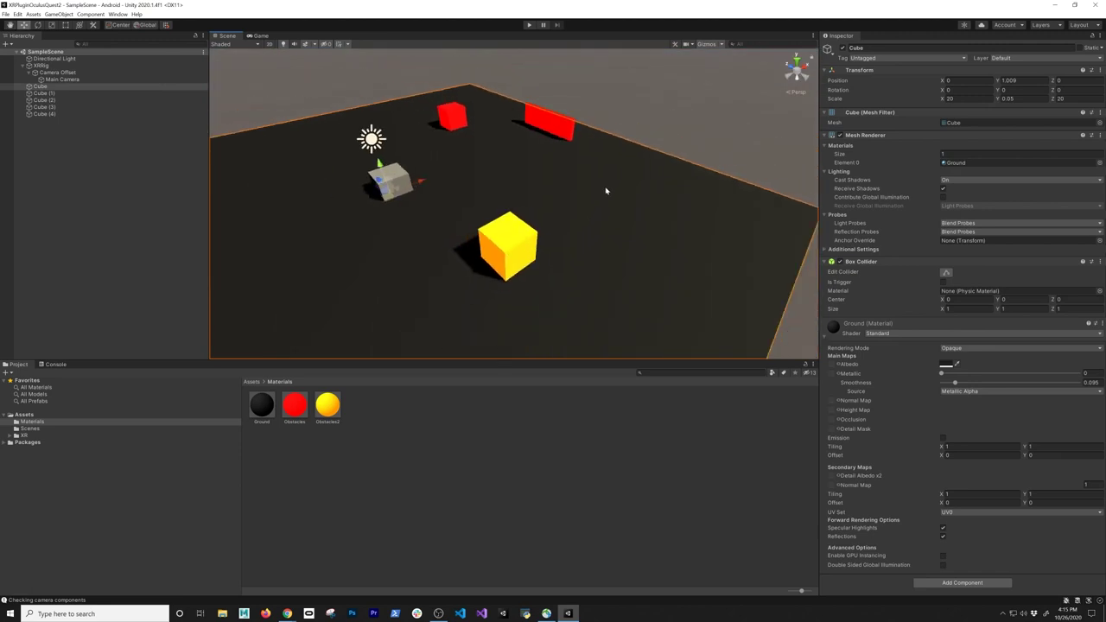
pyautogui.click(399, 171)
pyautogui.press('Delete')
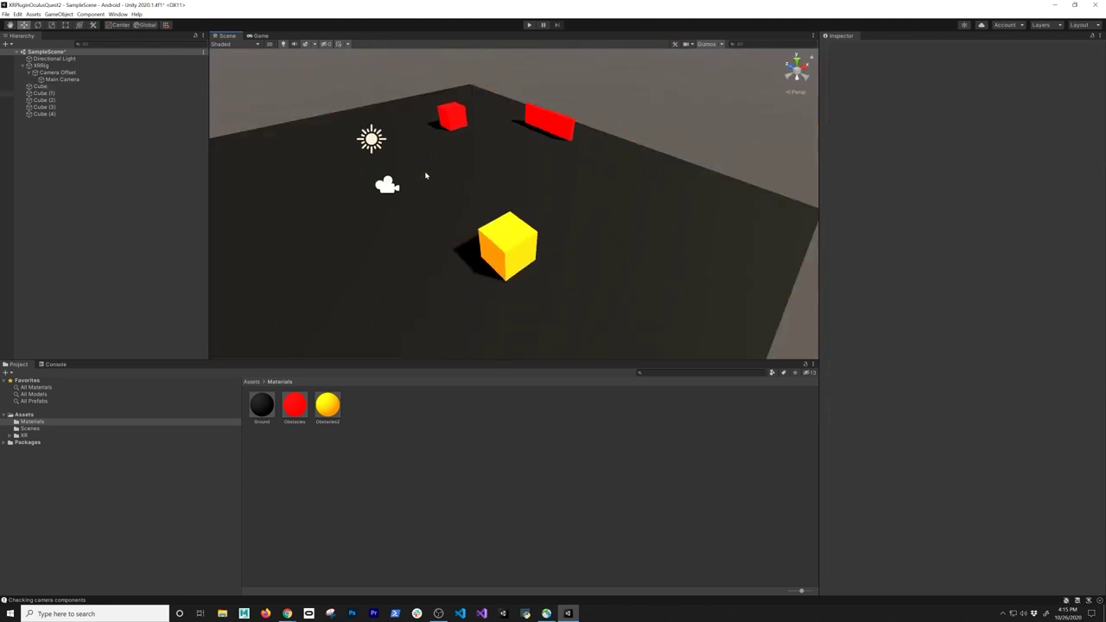
# - Move the red cube across the ground to about X 2.7, Z 3.71
pyautogui.keyDown('alt'); pyautogui.moveTo(450, 183); pyautogui.dragTo(568, 181); pyautogui.keyUp('alt')
pyautogui.click(641, 188)
pyautogui.keyDown('alt'); pyautogui.moveTo(685, 210); pyautogui.dragTo(643, 198); pyautogui.keyUp('alt')
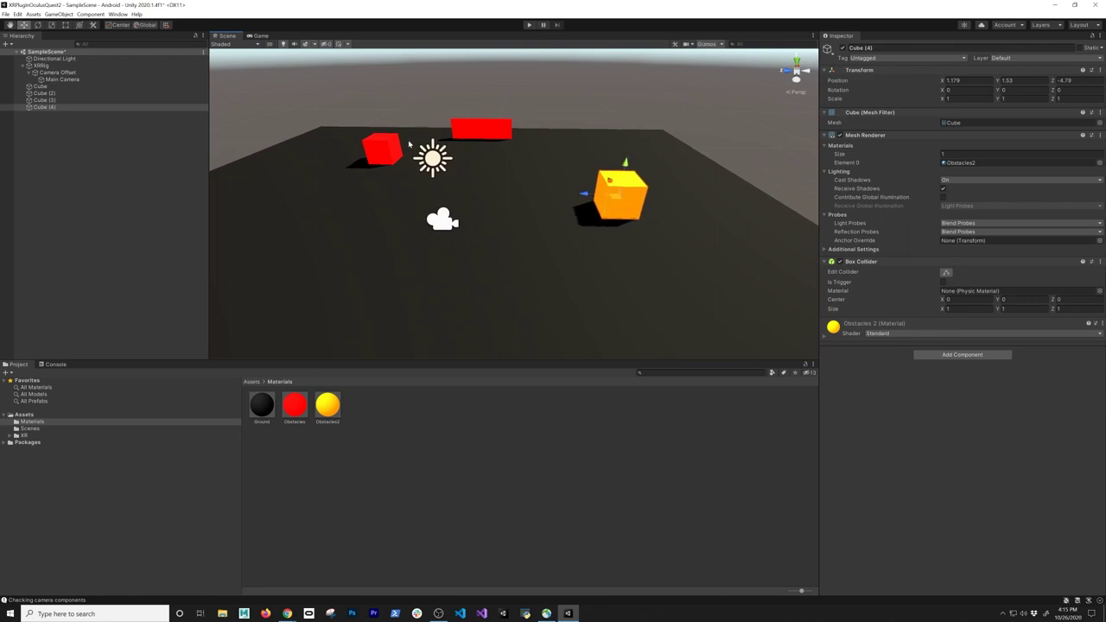
pyautogui.click(381, 148)
pyautogui.keyDown('alt'); pyautogui.moveTo(496, 167); pyautogui.dragTo(468, 186); pyautogui.keyUp('alt')
pyautogui.moveTo(449, 123); pyautogui.dragTo(415, 134)
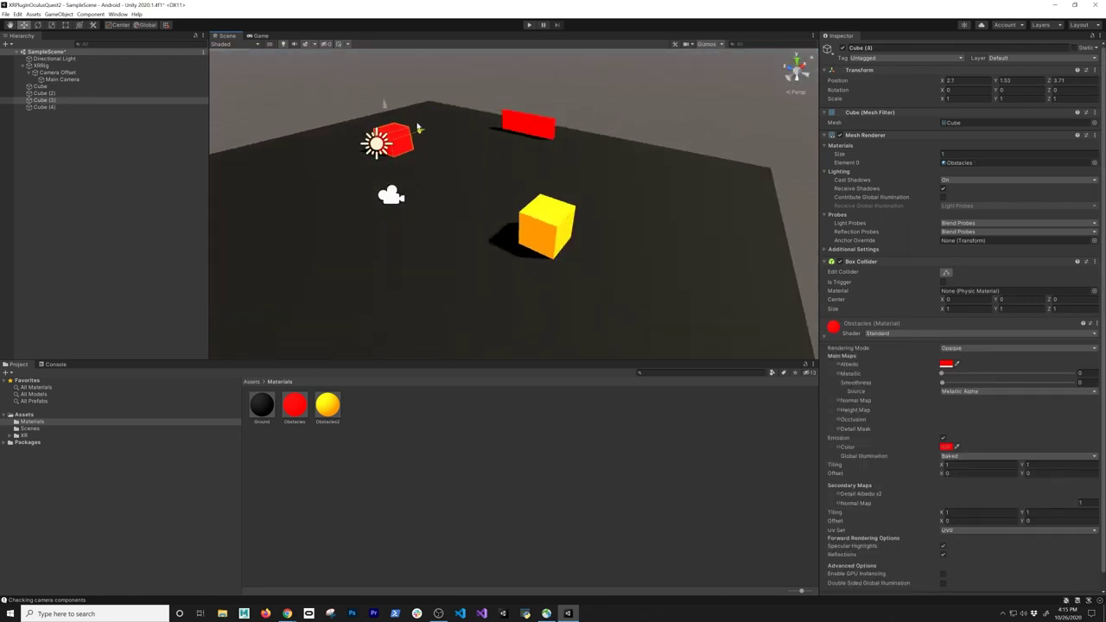
# - Duplicate the yellow cube, move the copy near the red wall, and scale it to about X 3.23, Z 0.31
pyautogui.click(549, 229)
pyautogui.hotkey('ctrl', 'd')
pyautogui.moveTo(572, 205); pyautogui.dragTo(625, 144)
pyautogui.press('e')
pyautogui.press('r')
pyautogui.moveTo(567, 163); pyautogui.dragTo(547, 180)
# - Vertex-snap the yellow wall to the end of the red wall at about X 6.27, Z -1.59, and save the scene
pyautogui.press('w')
pyautogui.press('v')
pyautogui.moveTo(613, 195); pyautogui.dragTo(611, 129)
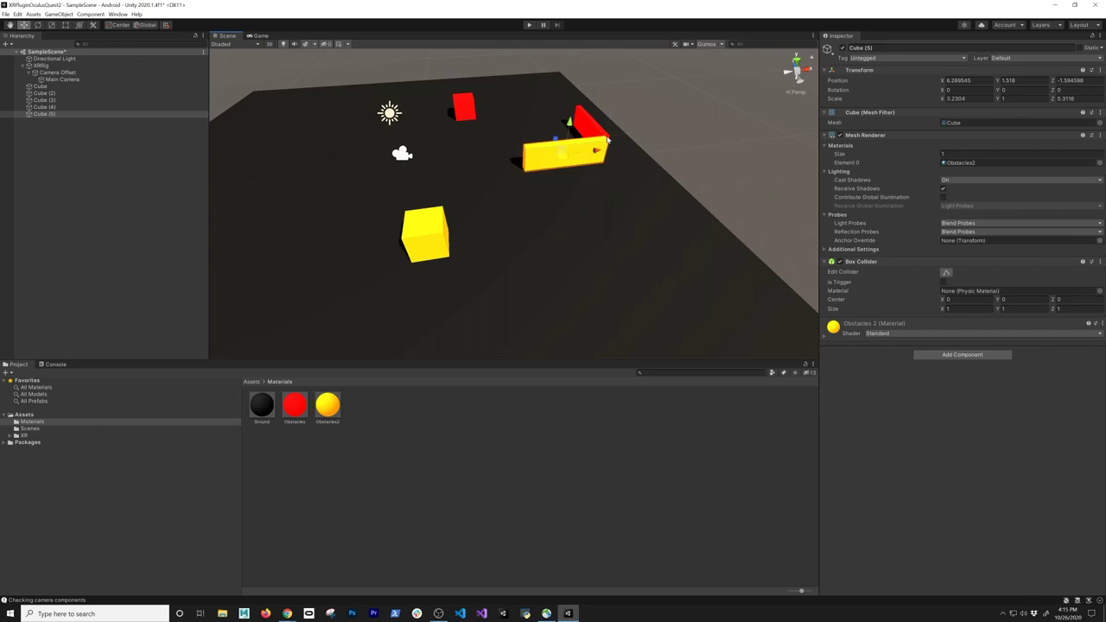
pyautogui.click(671, 163)
pyautogui.keyDown('alt'); pyautogui.moveTo(671, 163); pyautogui.dragTo(529, 195); pyautogui.keyUp('alt')
pyautogui.scroll(4, 627, 220)
pyautogui.click(531, 197)
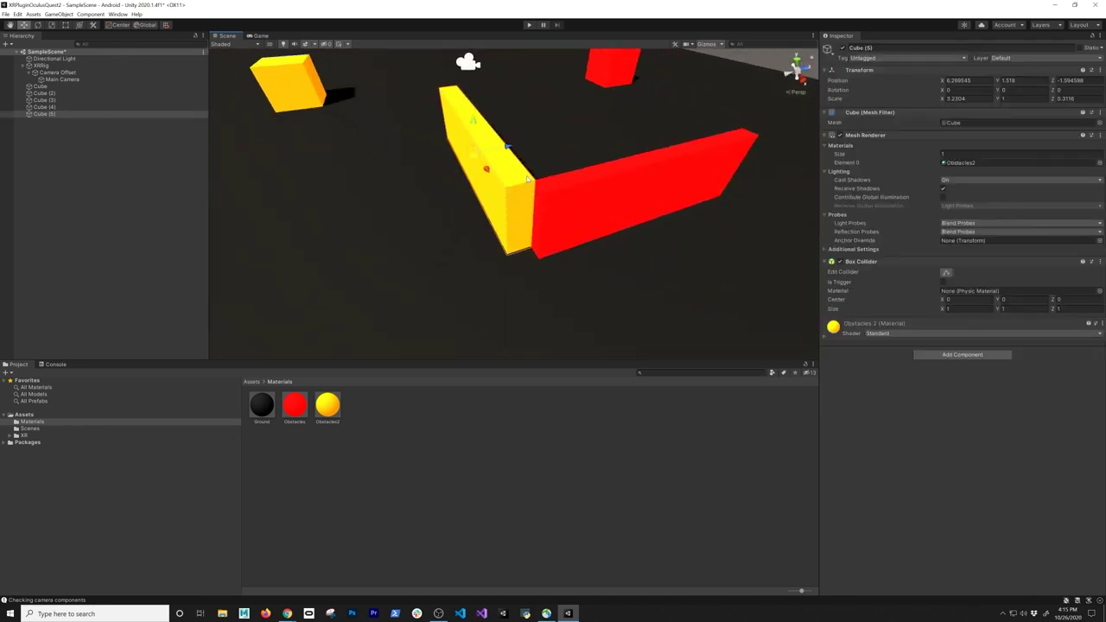
pyautogui.click(563, 163)
pyautogui.keyDown('alt'); pyautogui.moveTo(563, 163); pyautogui.dragTo(764, 214); pyautogui.keyUp('alt')
pyautogui.scroll(-6, 658, 230)
pyautogui.scroll(6, 688, 204)
pyautogui.hotkey('ctrl', 's')
# - Go from the build settings to the player settings and open the Quality category of the project settings
pyautogui.click(6, 14)
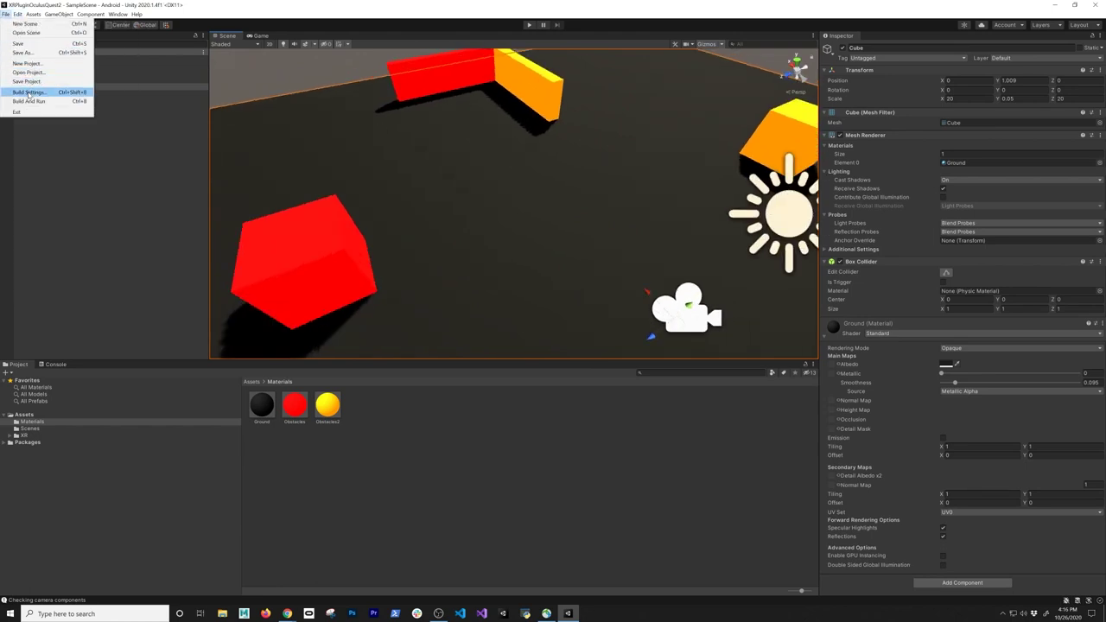
pyautogui.click(29, 93)
pyautogui.click(306, 376)
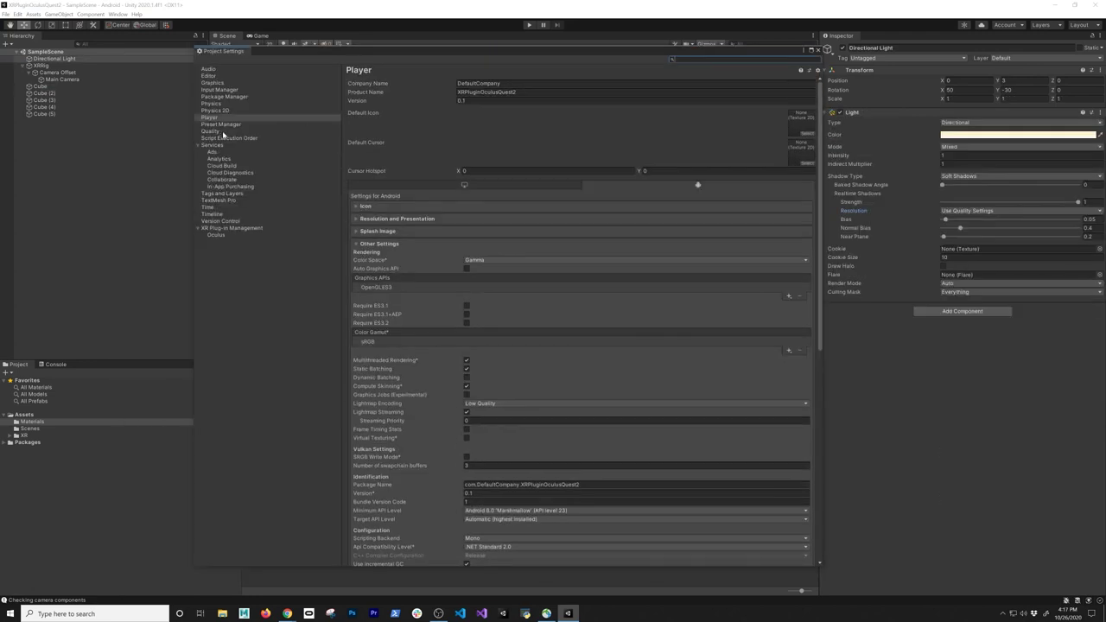
pyautogui.click(212, 132)
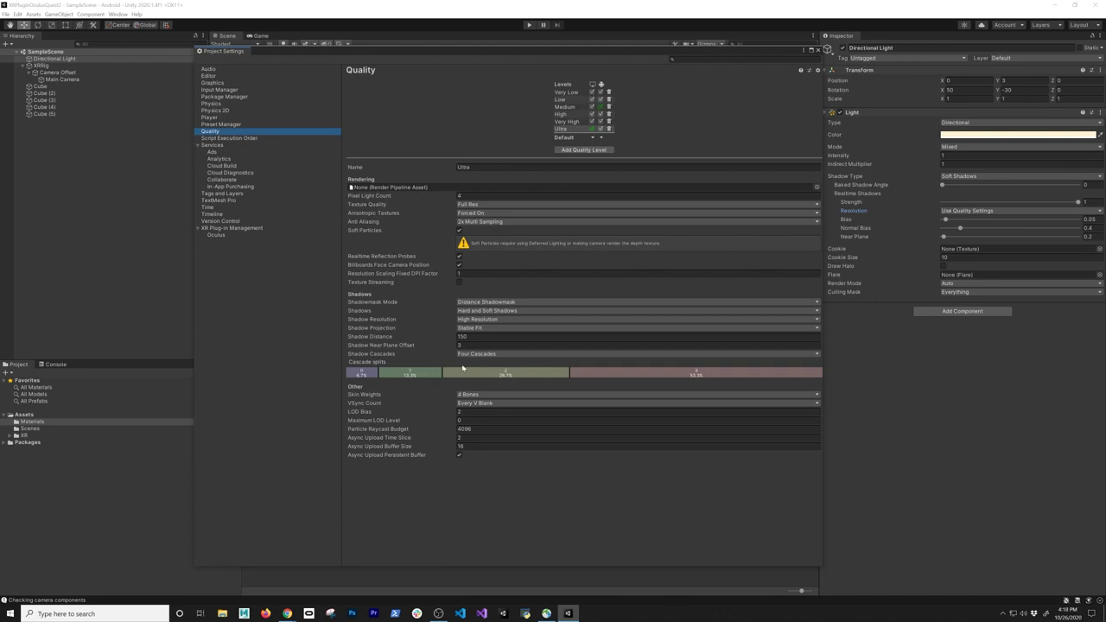
# - Shrink the Project Settings window, close the build settings, and move Project Settings clear of the red cube and walls
pyautogui.moveTo(419, 52); pyautogui.dragTo(282, 68)
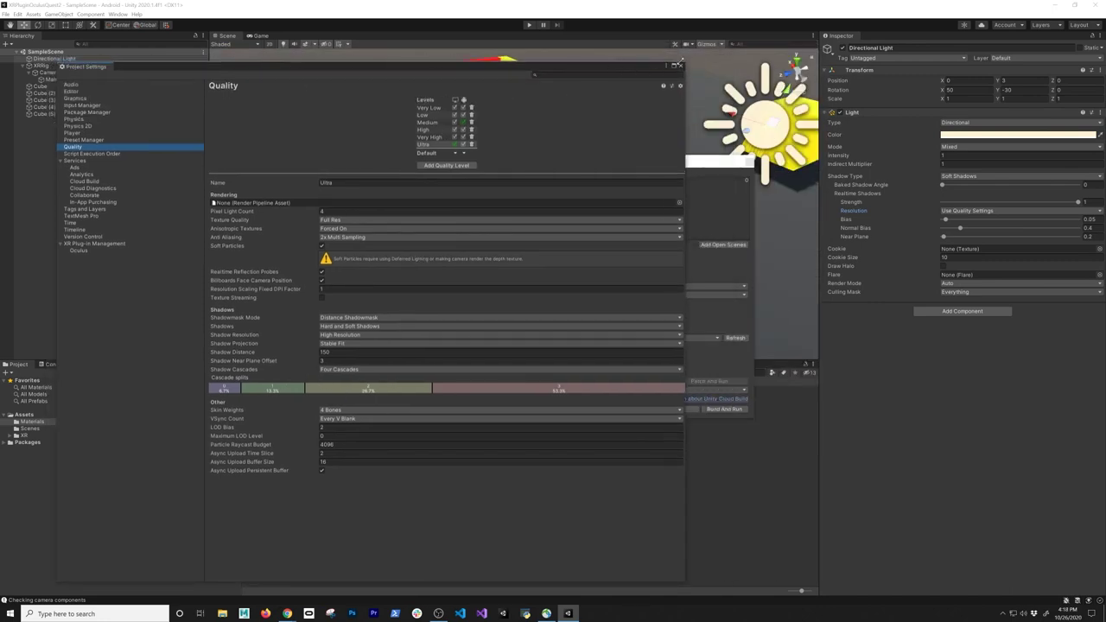
pyautogui.moveTo(683, 65); pyautogui.dragTo(479, 185)
pyautogui.click(746, 163)
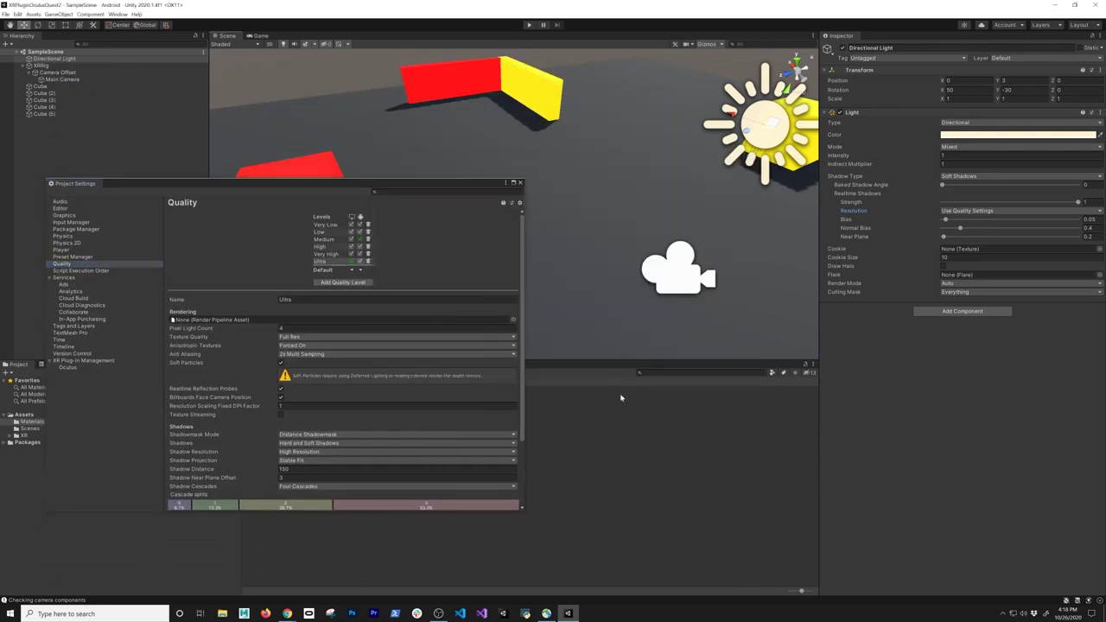
pyautogui.moveTo(391, 187); pyautogui.dragTo(929, 206)
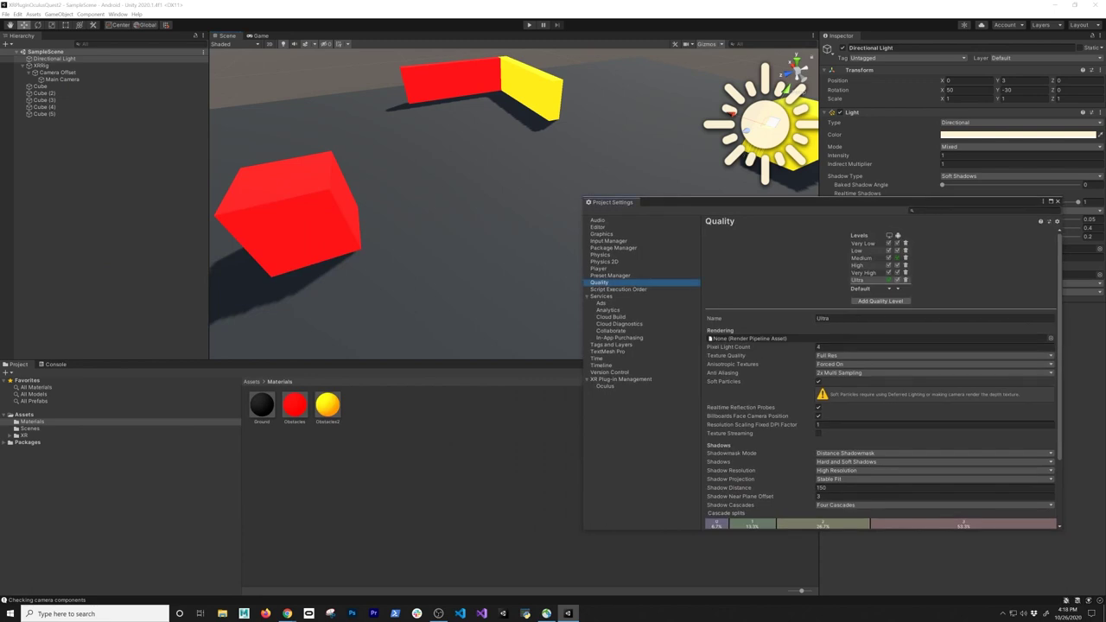
# - Set the Ultra quality level's shadow distance to 15 and close the project settings
pyautogui.scroll(-3, 774, 338)
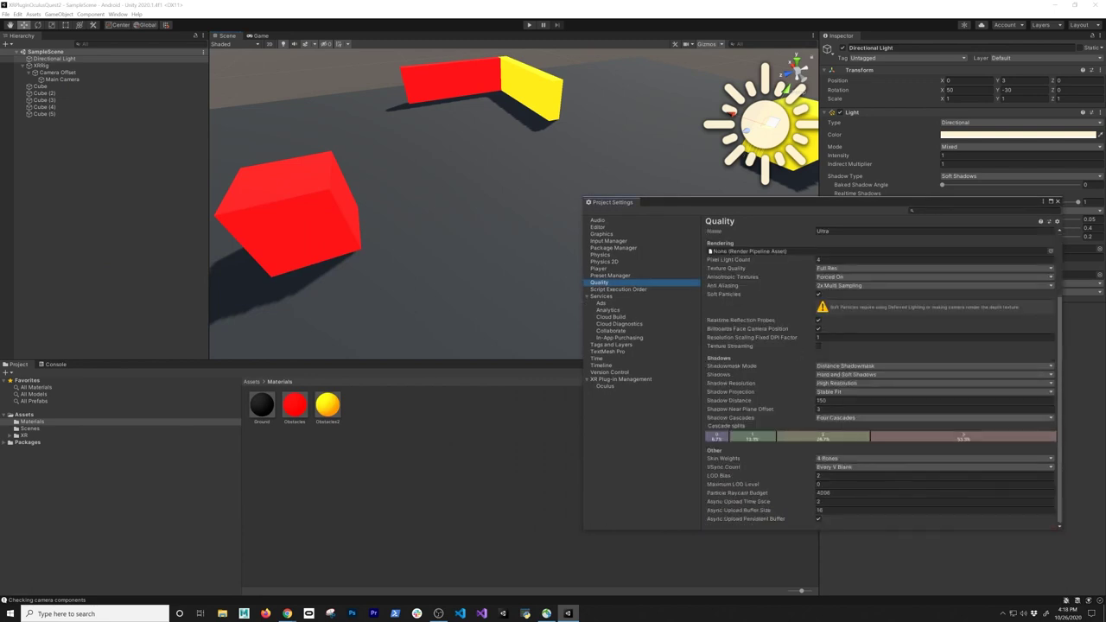
pyautogui.click(825, 401)
pyautogui.write('20')
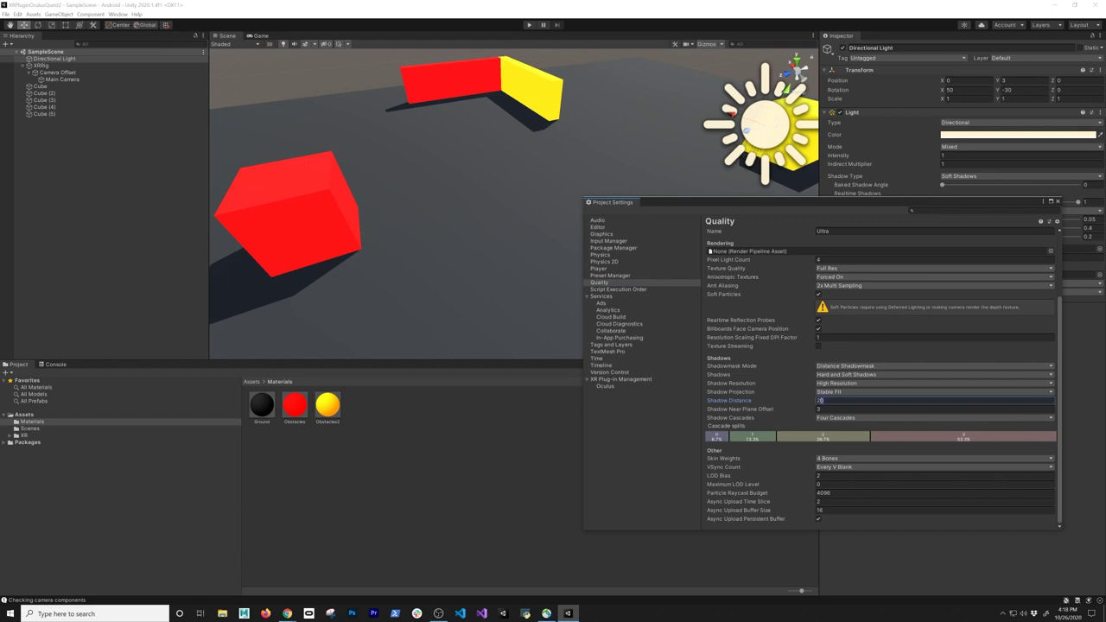
pyautogui.press('BackSpace')
pyautogui.press('BackSpace')
pyautogui.write('15')
pyautogui.click(1057, 201)
pyautogui.click(334, 96)
pyautogui.scroll(-5, 568, 192)
pyautogui.keyDown('alt'); pyautogui.moveTo(623, 214); pyautogui.dragTo(548, 206); pyautogui.keyUp('alt')
pyautogui.scroll(5, 591, 234)
pyautogui.moveTo(547, 205); pyautogui.dragTo(547, 205, button='right')
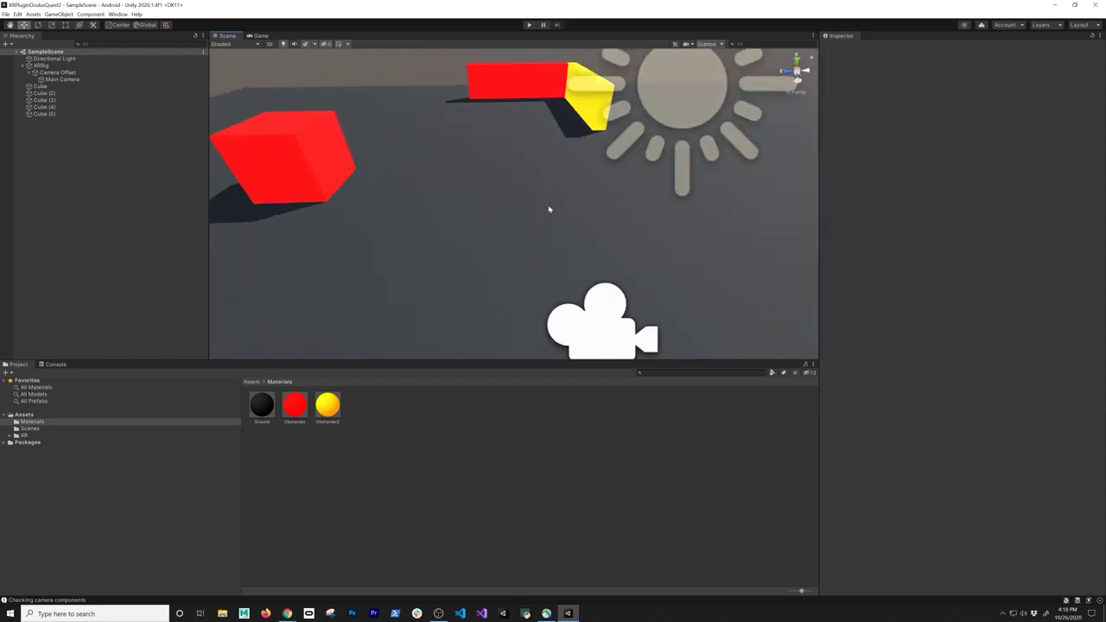
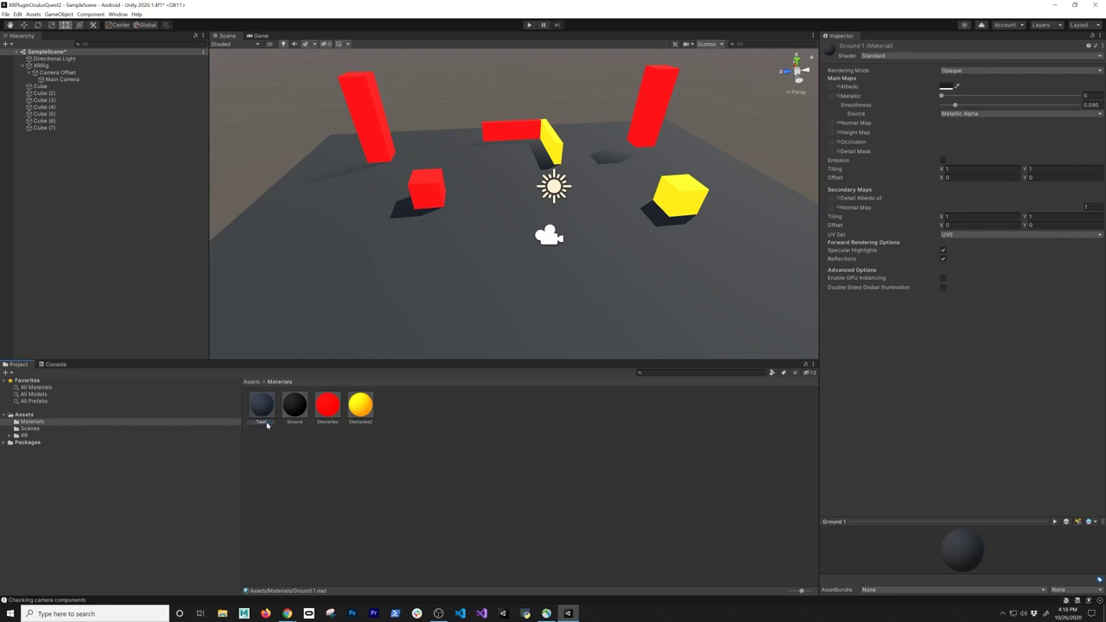
# - Name the duplicated ground material Towers and apply it to both tall red columns
pyautogui.press('Return')
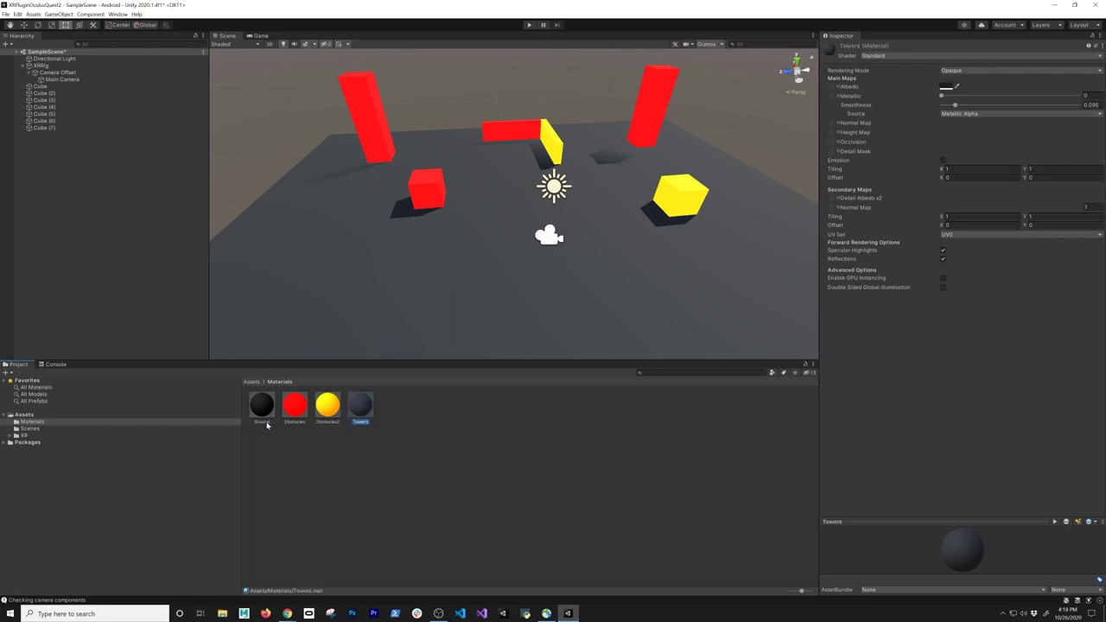
pyautogui.moveTo(325, 70); pyautogui.dragTo(366, 117)
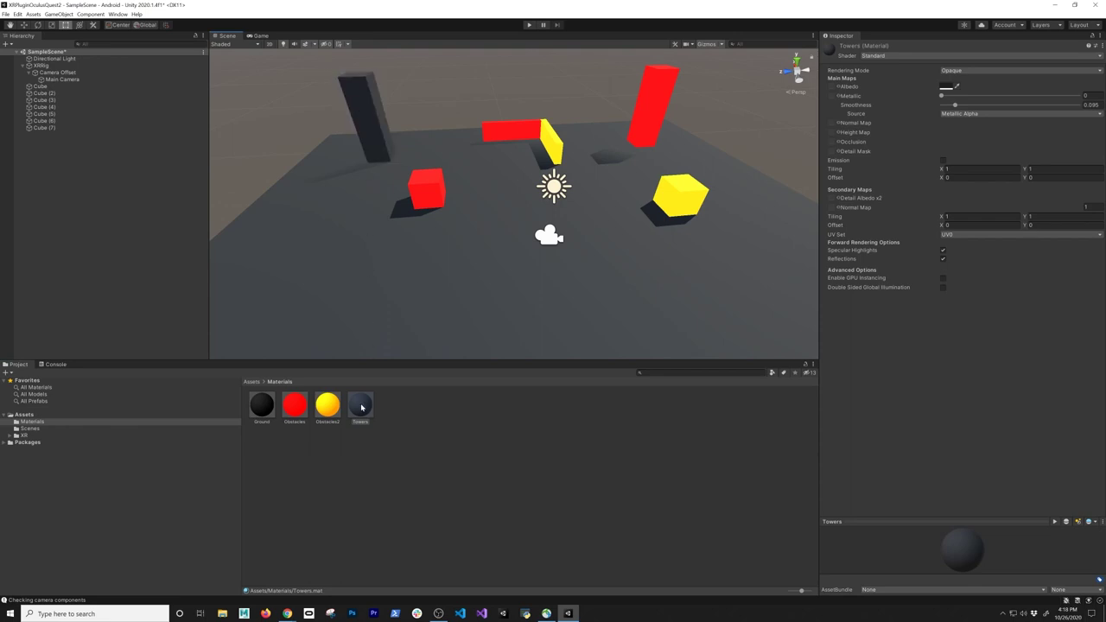
pyautogui.moveTo(633, 105); pyautogui.dragTo(653, 110)
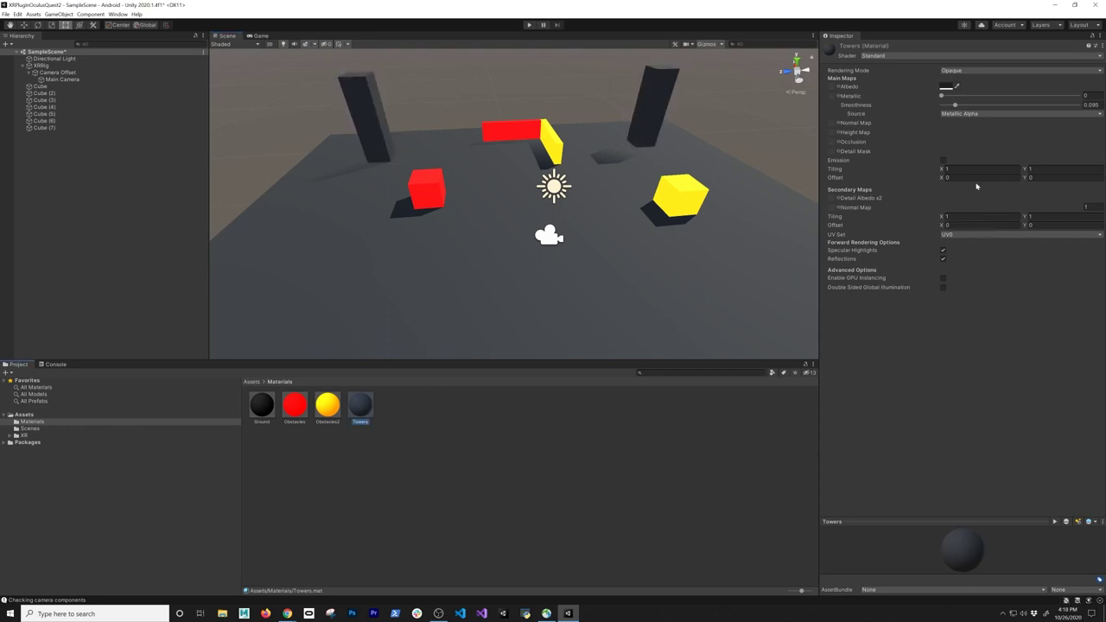
# - Change the albedo color of the Towers material to a saturated blue
pyautogui.click(945, 87)
pyautogui.click(967, 187)
pyautogui.moveTo(993, 149); pyautogui.dragTo(1028, 126)
pyautogui.click(1038, 78)
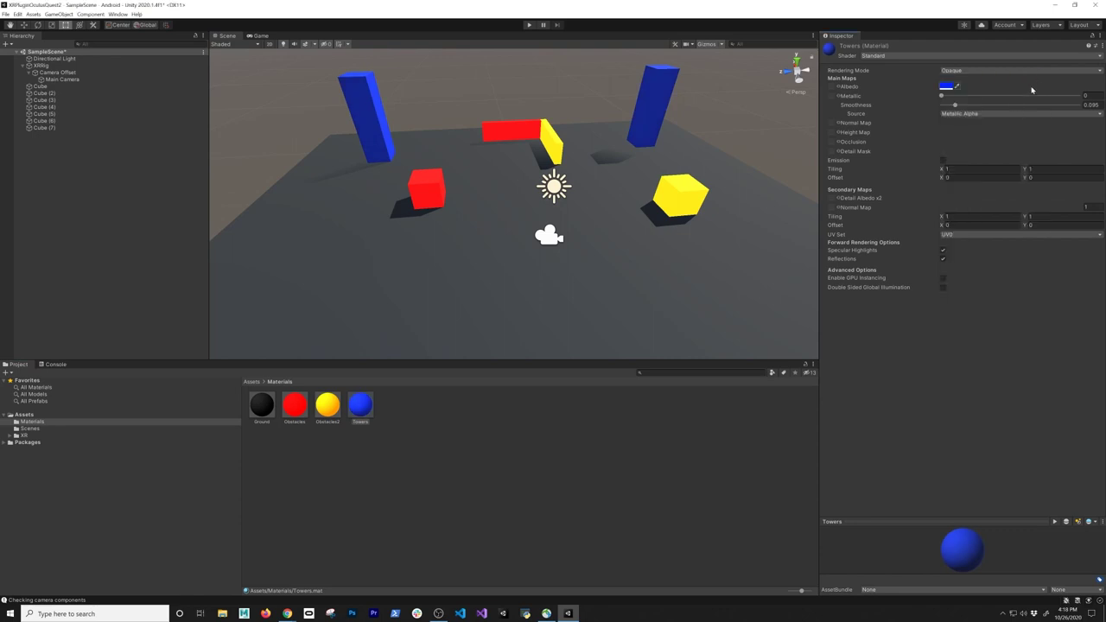
# - Enable emission on the Towers material and set its emission color to a bright blue
pyautogui.click(943, 161)
pyautogui.click(946, 169)
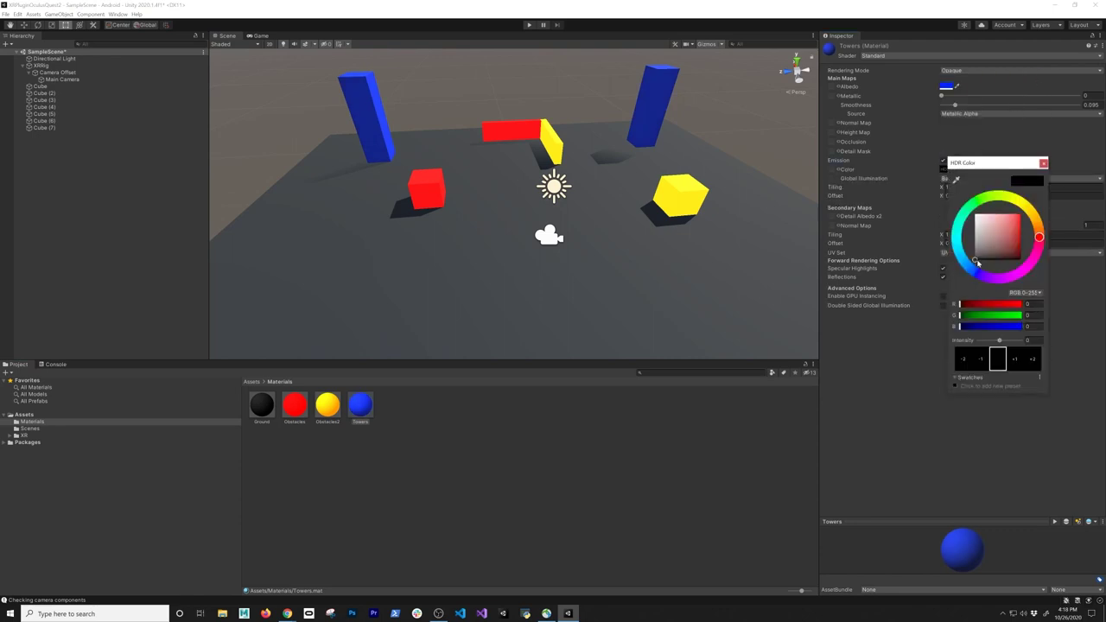
pyautogui.moveTo(994, 235); pyautogui.dragTo(1023, 208)
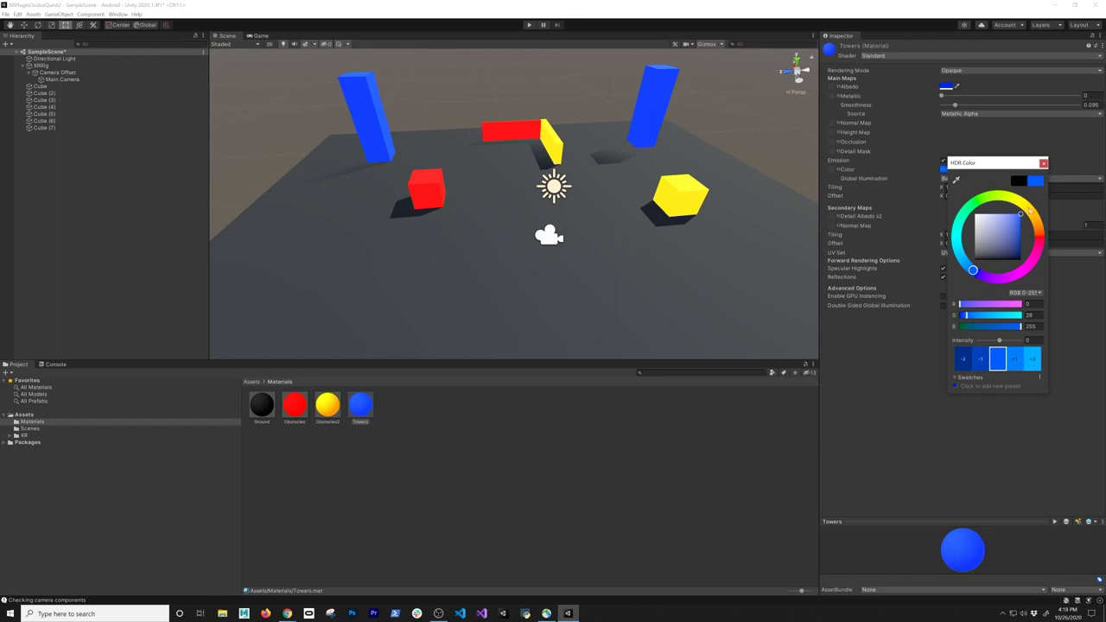
pyautogui.moveTo(972, 271); pyautogui.dragTo(971, 270)
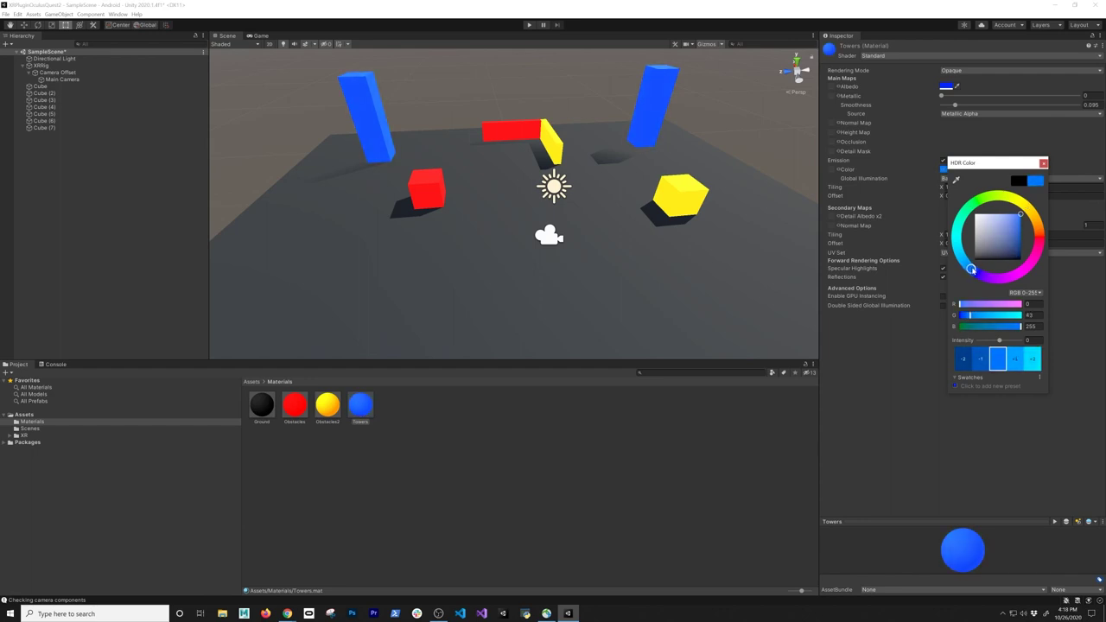
pyautogui.click(1043, 163)
pyautogui.click(602, 160)
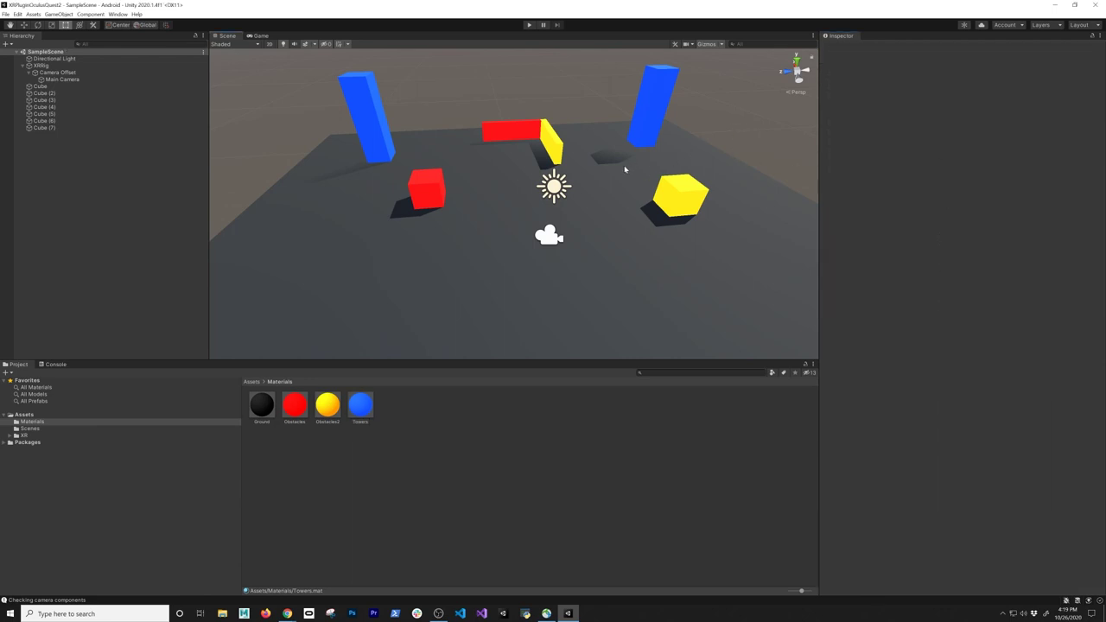
pyautogui.moveTo(701, 139); pyautogui.dragTo(595, 196, button='right')
pyautogui.scroll(5, 673, 201)
pyautogui.scroll(-4, 599, 234)
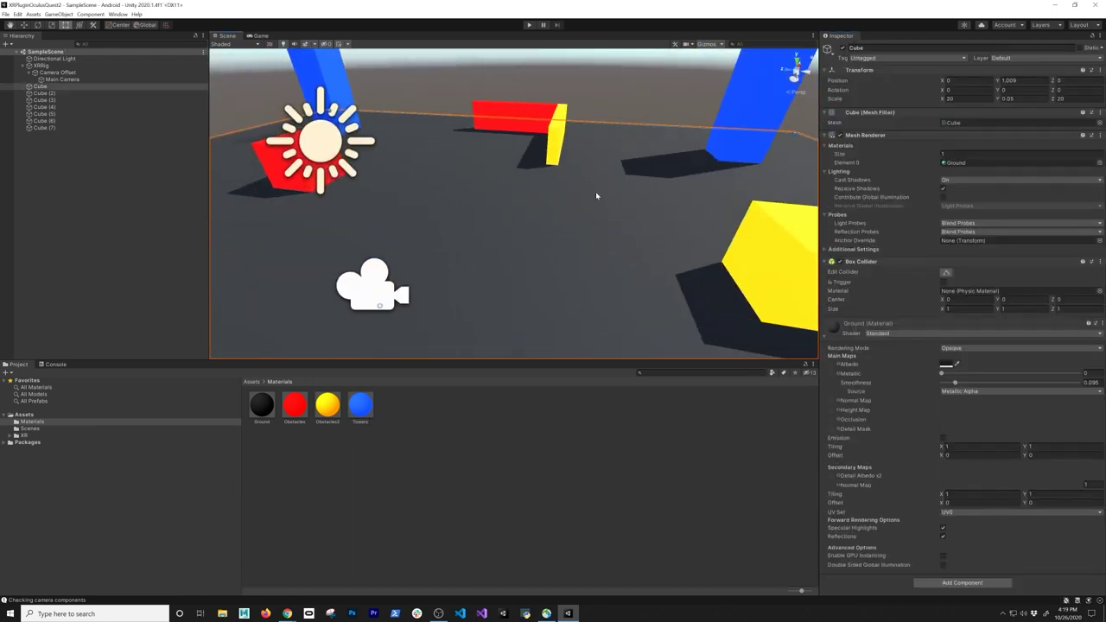
pyautogui.moveTo(440, 290); pyautogui.dragTo(484, 294, button='right')
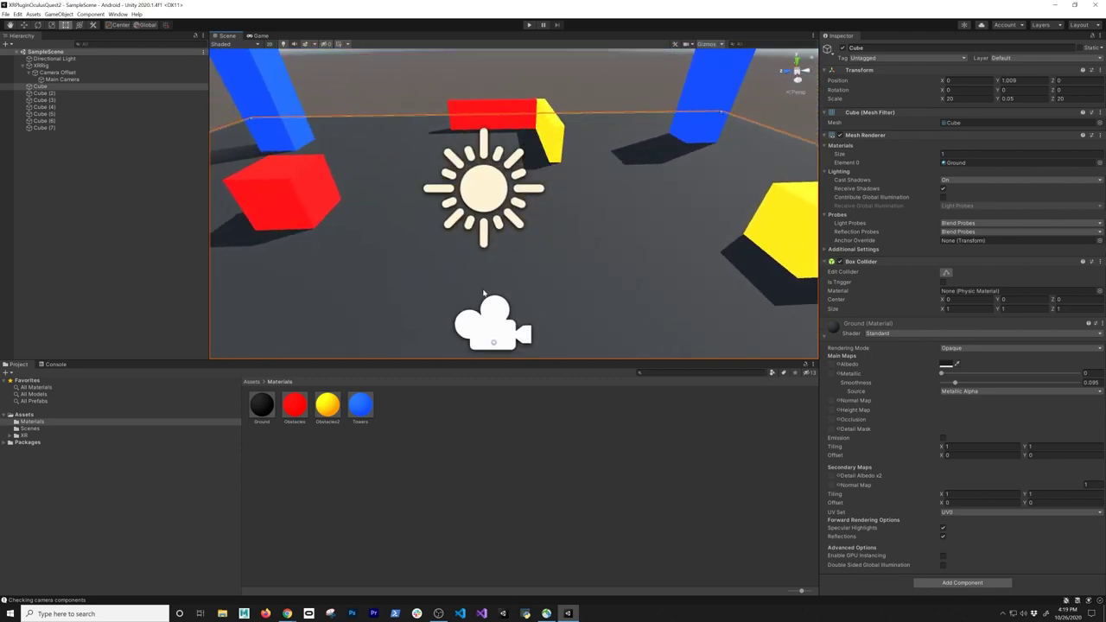
# - Create an empty game object at the scene's root level and name it Environments
pyautogui.rightClick(57, 173)
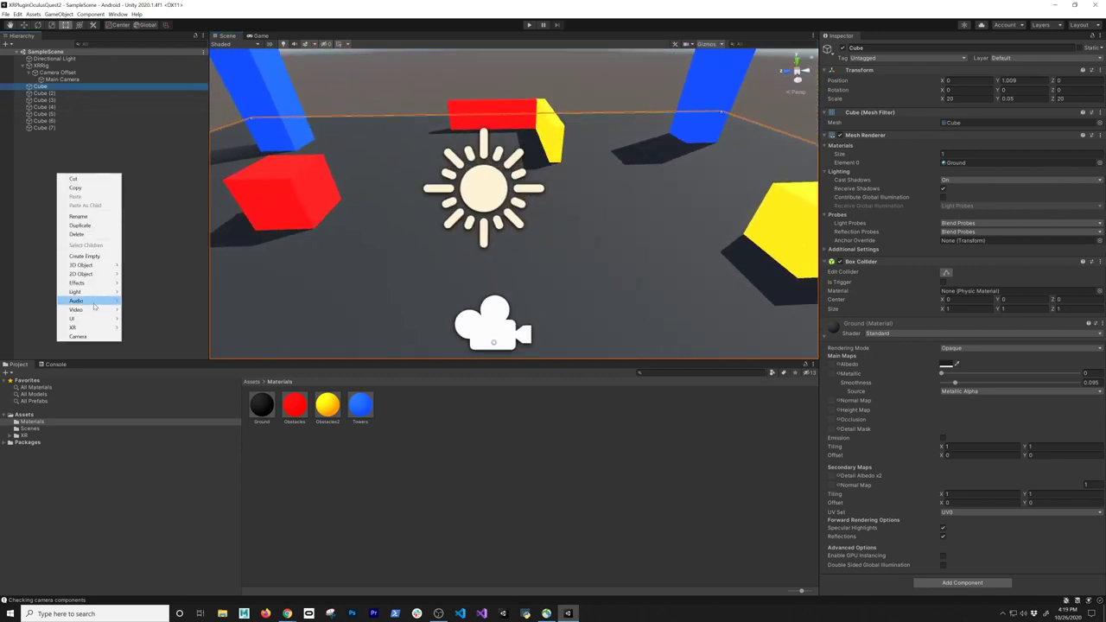
pyautogui.click(85, 256)
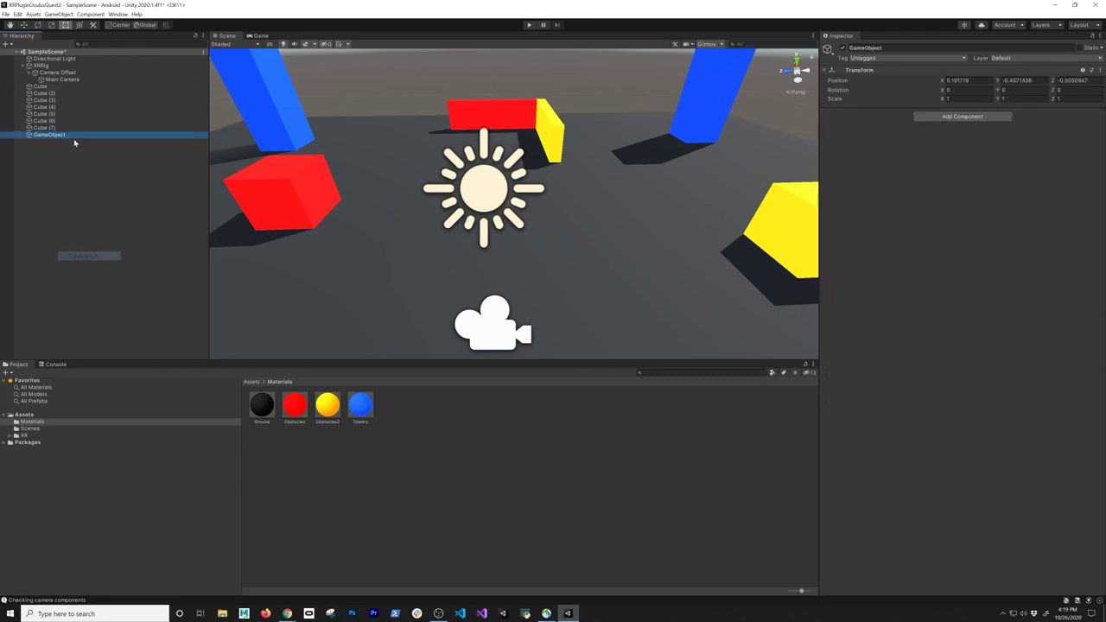
pyautogui.click(63, 134)
pyautogui.click(55, 137)
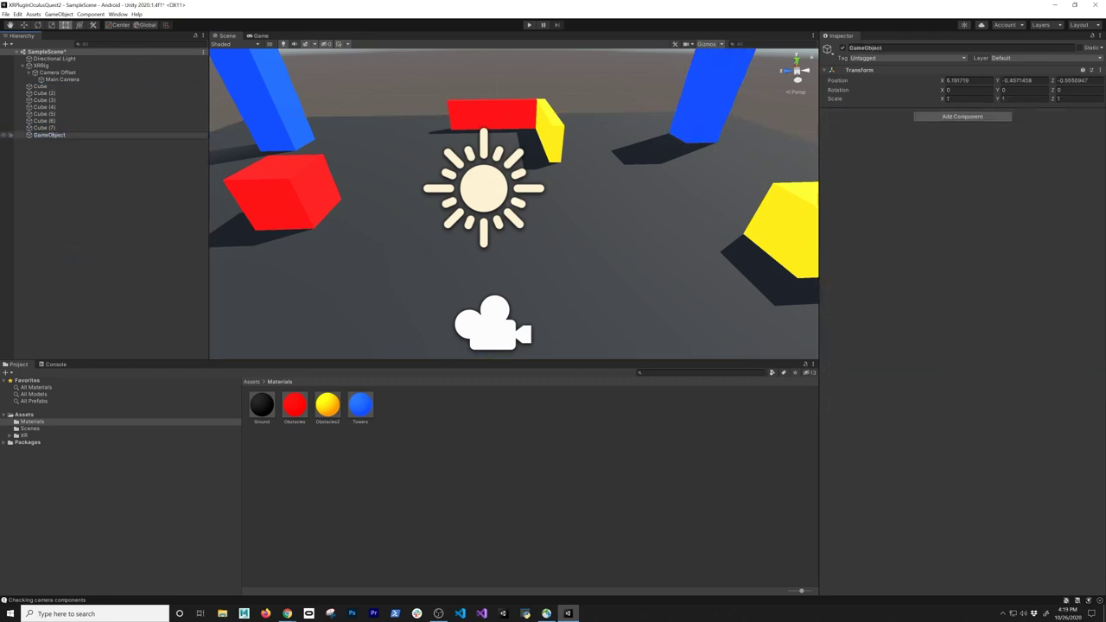
pyautogui.write('Environments')
pyautogui.press('Return')
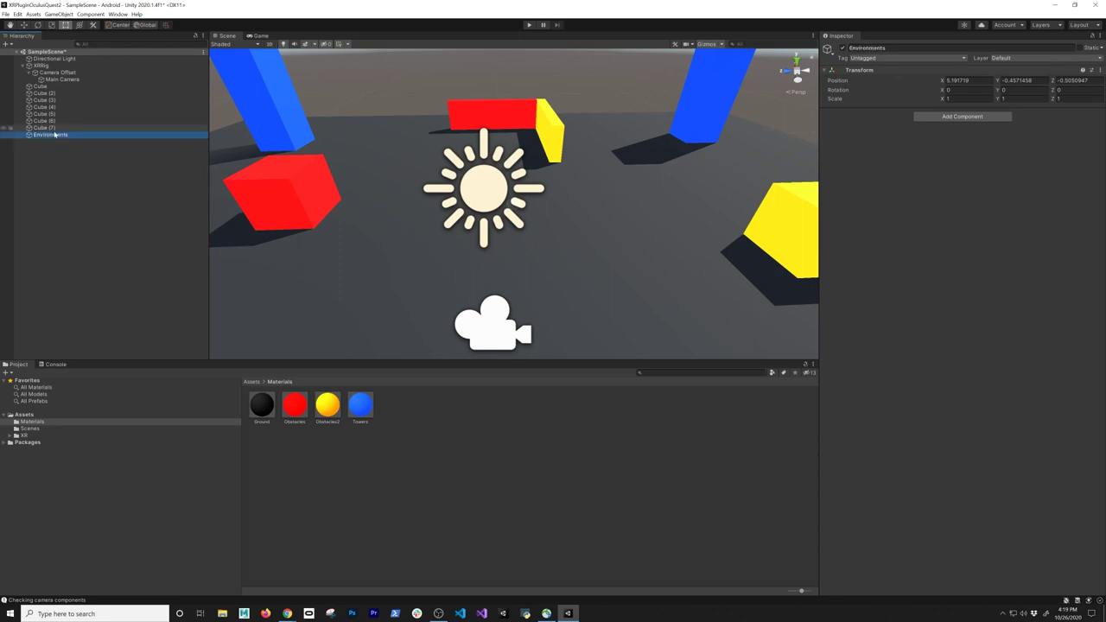
# - Parent the ground cube and all the numbered cubes to the Environments object
pyautogui.click(43, 128)
pyautogui.keyDown('shift'); pyautogui.click(40, 86); pyautogui.keyUp('shift')
pyautogui.moveTo(49, 97); pyautogui.dragTo(59, 136)
pyautogui.click(64, 168)
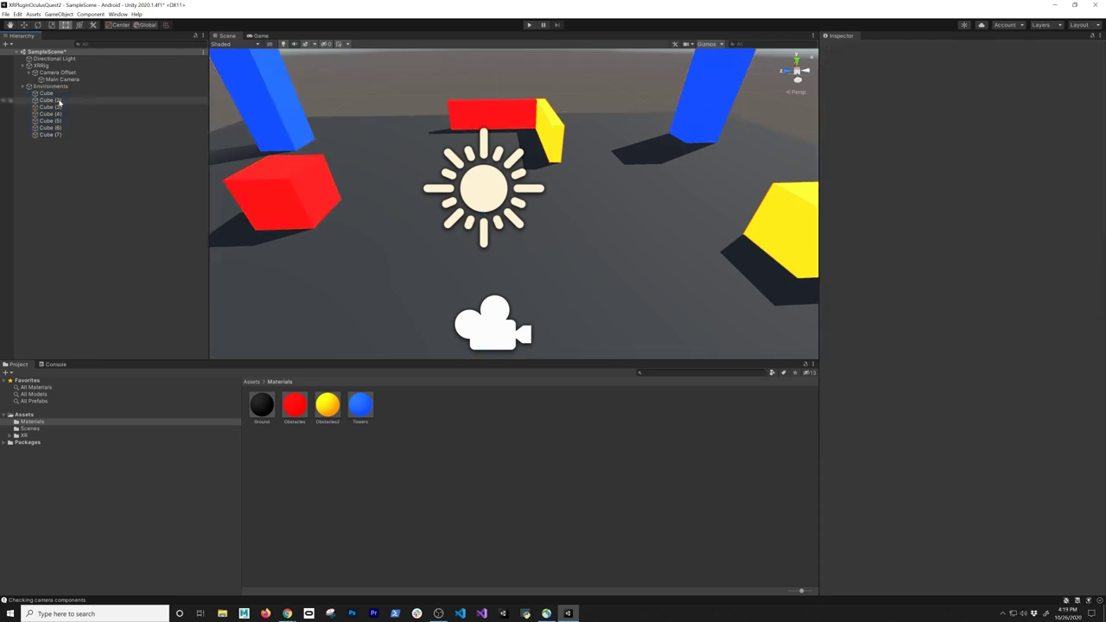
# - Rename the numbered cubes (2) to (7) under Environments to Cube all at once
pyautogui.click(57, 100)
pyautogui.keyDown('shift'); pyautogui.click(65, 135); pyautogui.keyUp('shift')
pyautogui.click(882, 48)
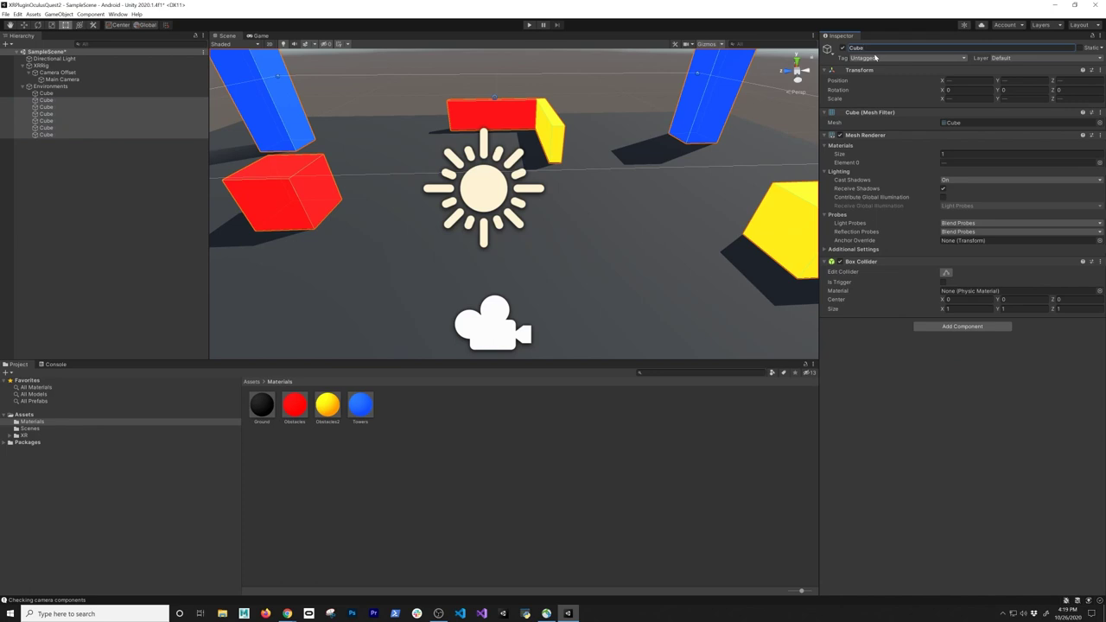
pyautogui.click(192, 235)
pyautogui.scroll(-5, 485, 233)
pyautogui.keyDown('alt'); pyautogui.moveTo(485, 233); pyautogui.dragTo(548, 264); pyautogui.keyUp('alt')
pyautogui.moveTo(582, 247); pyautogui.dragTo(538, 245, button='middle')
pyautogui.scroll(5, 554, 243)
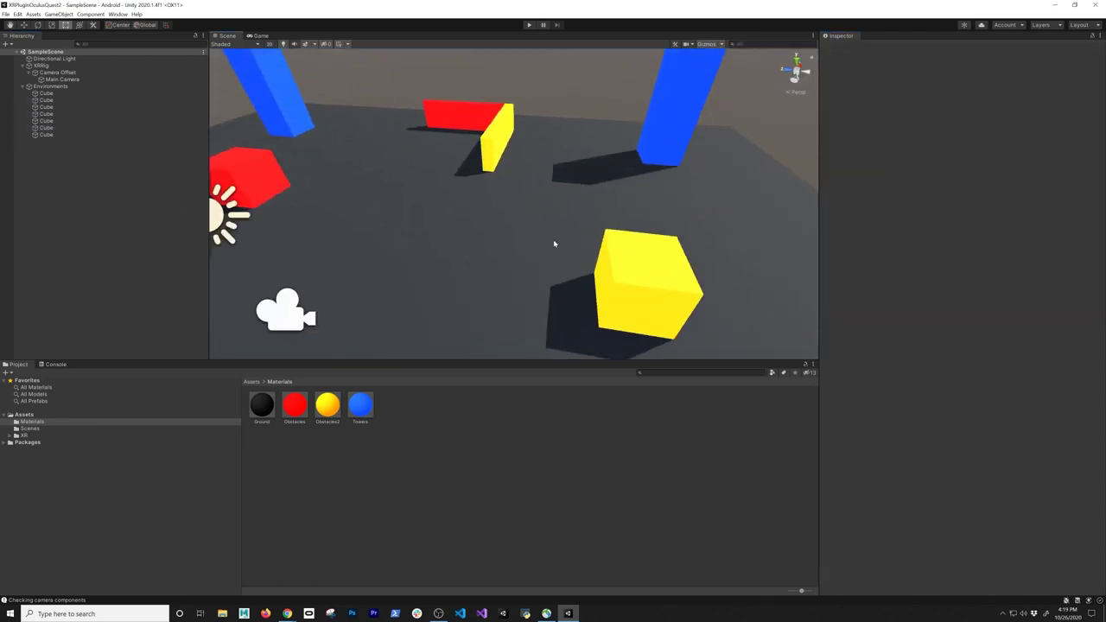
# - Open the build settings, refresh the connected Android devices and set the run device to Oculus Quest 2
pyautogui.click(5, 13)
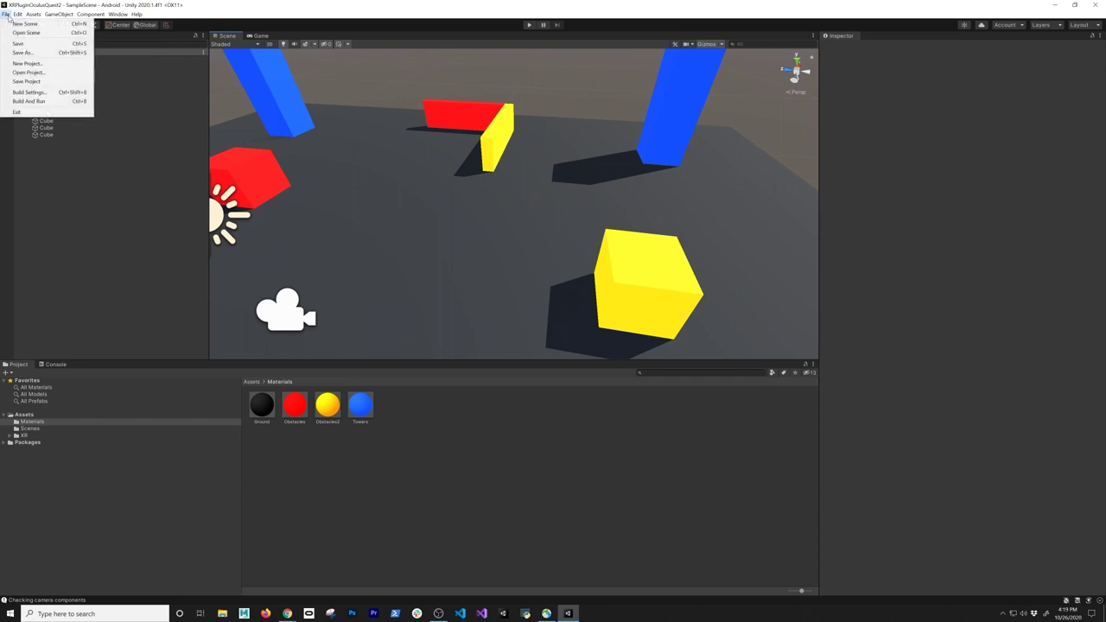
pyautogui.click(30, 93)
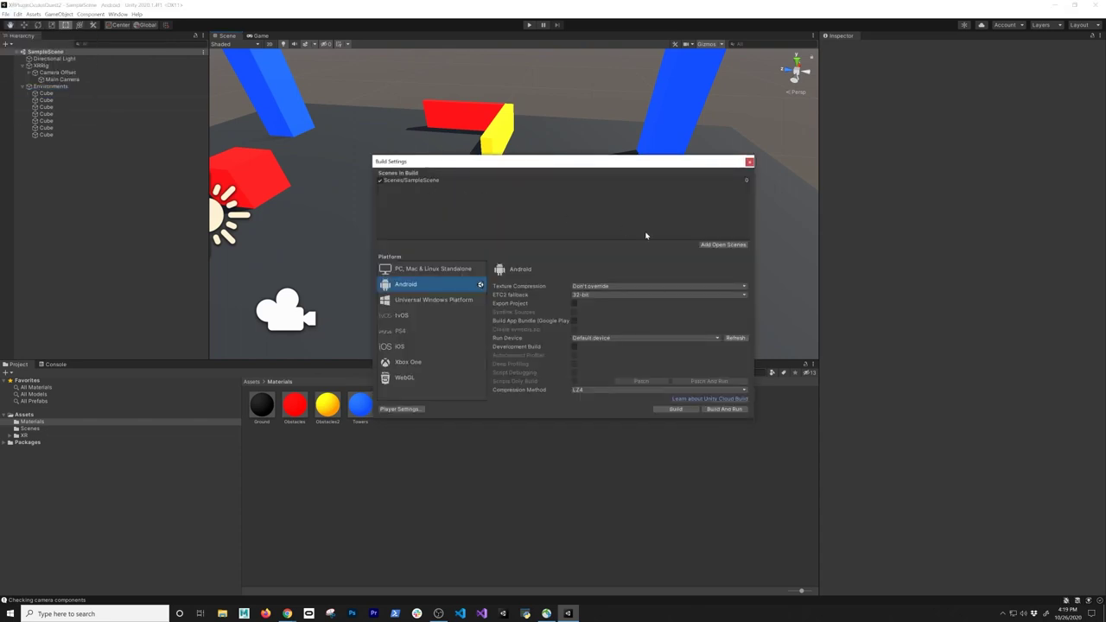
pyautogui.click(646, 338)
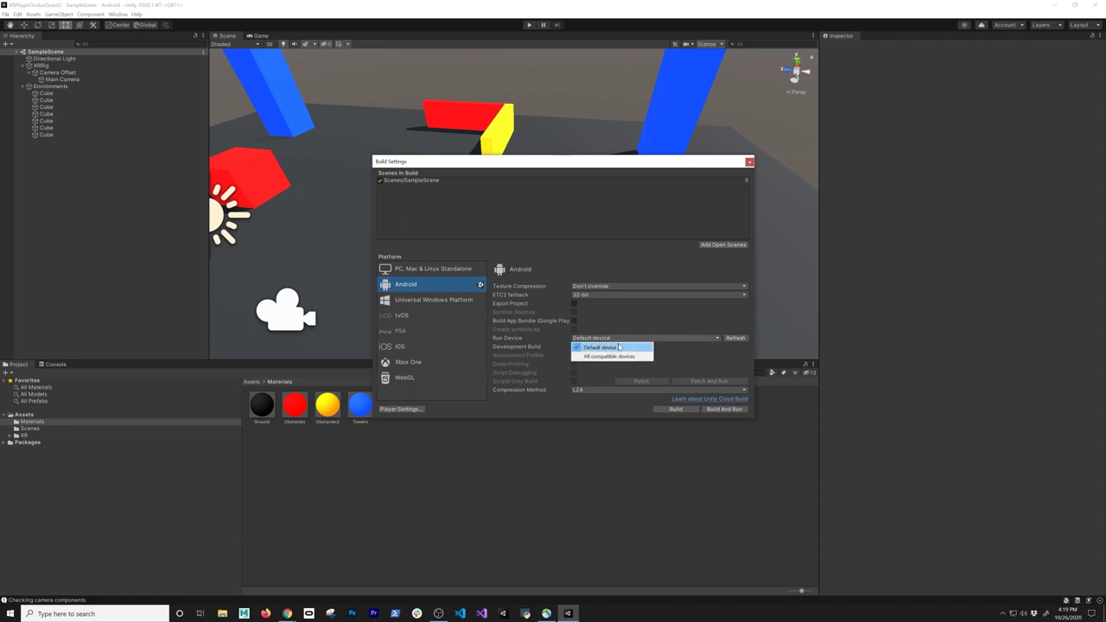
pyautogui.click(656, 343)
pyautogui.click(733, 338)
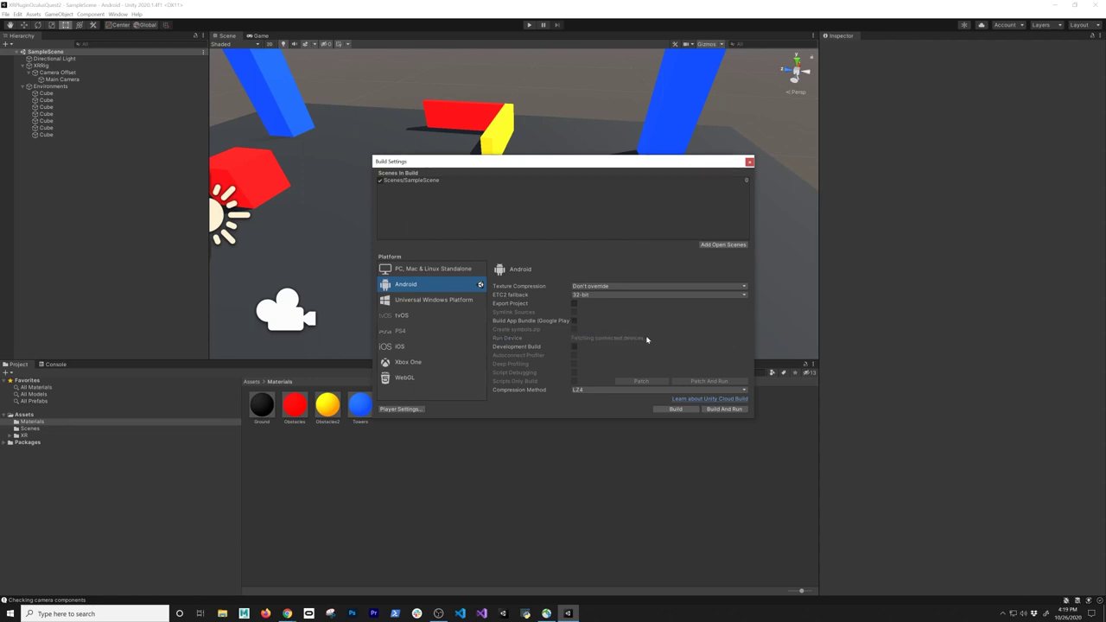
pyautogui.click(733, 337)
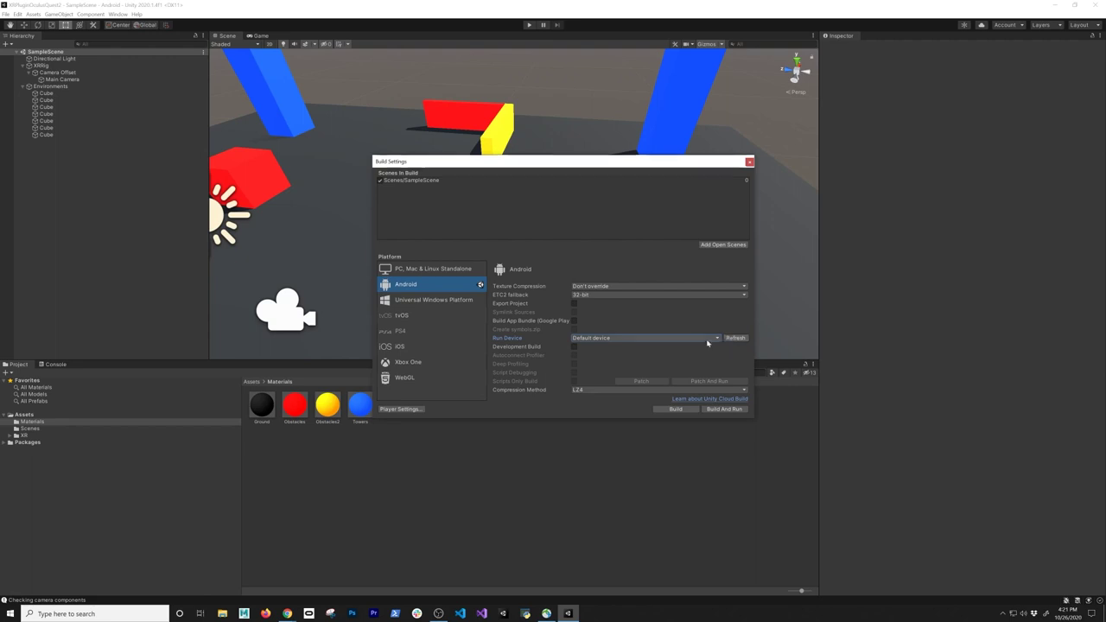
pyautogui.click(689, 340)
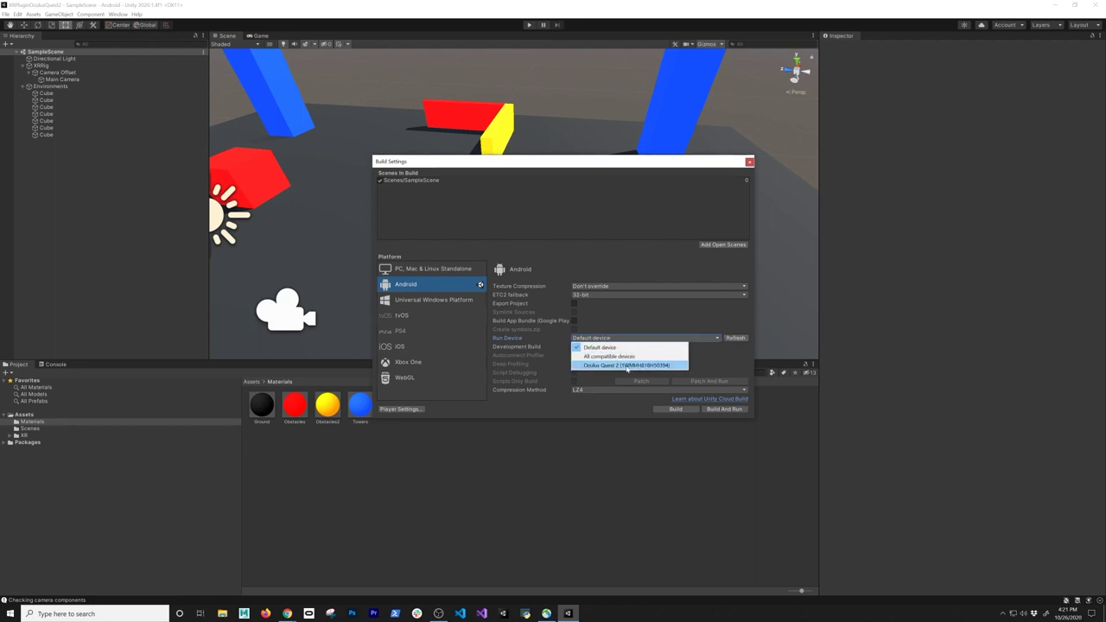
pyautogui.click(627, 364)
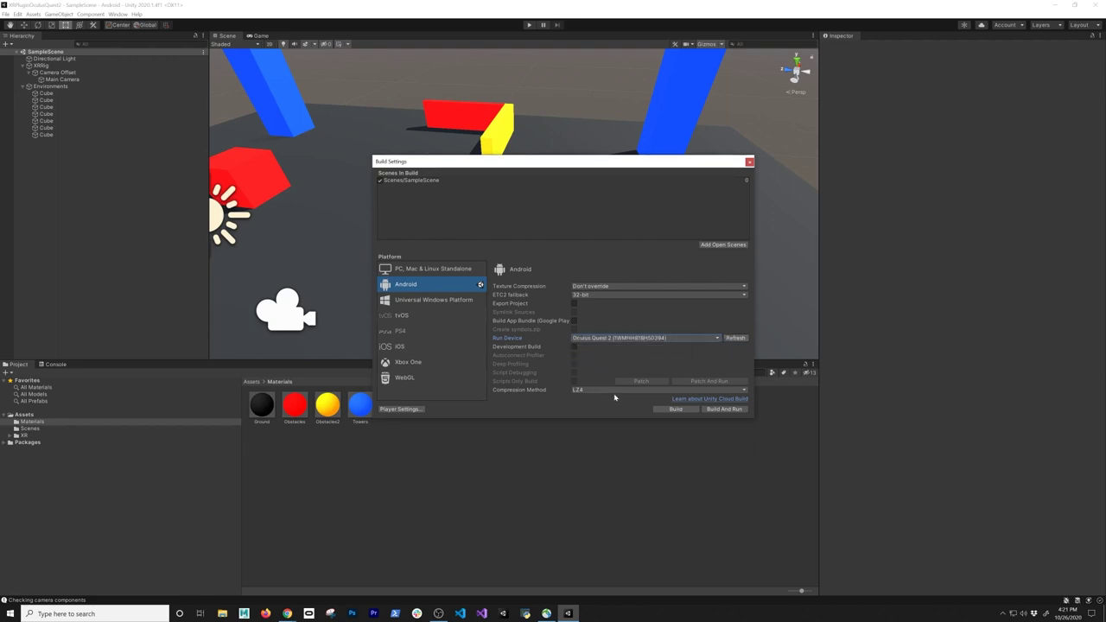
# - Build and run the Android app with the APK saved to the Desktop, using the highest installed Android SDK
pyautogui.click(716, 411)
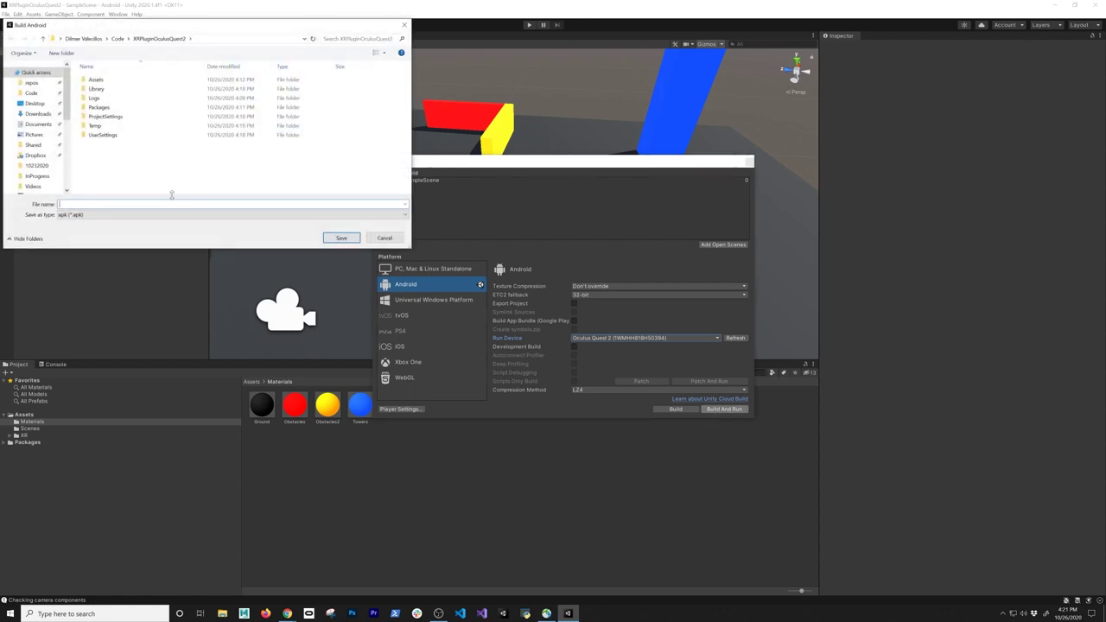
pyautogui.click(36, 103)
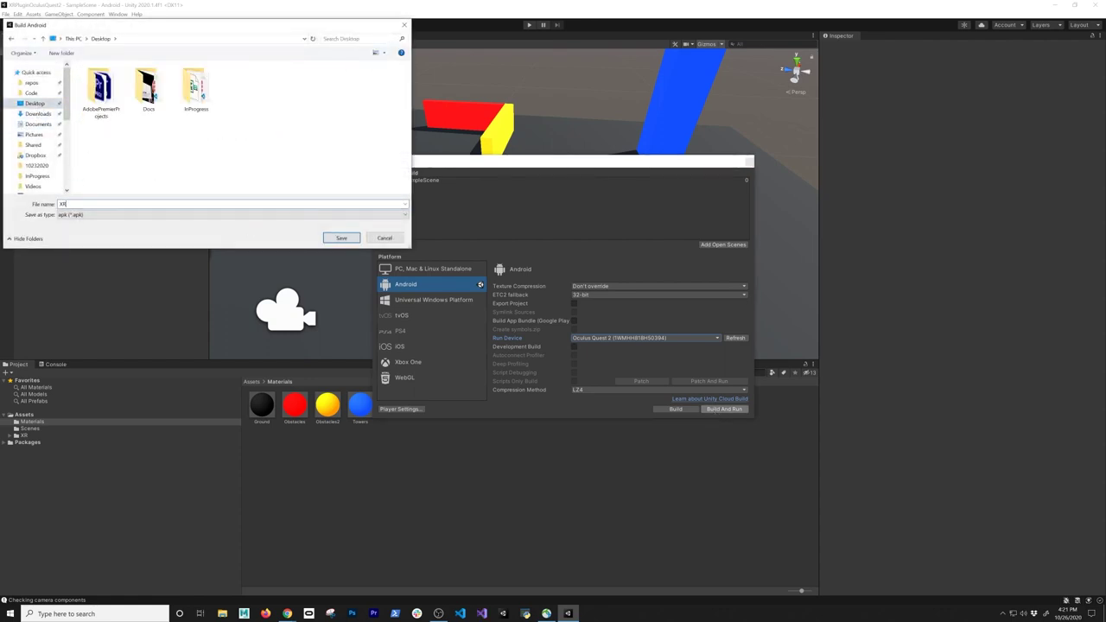
pyautogui.press('Return')
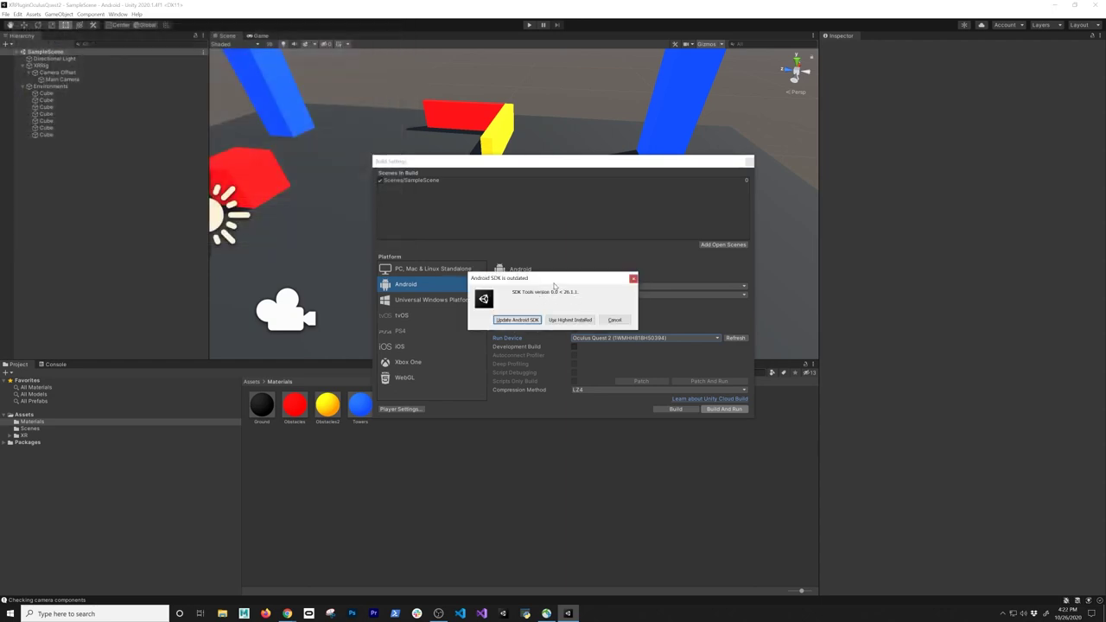
pyautogui.moveTo(520, 282); pyautogui.dragTo(510, 284)
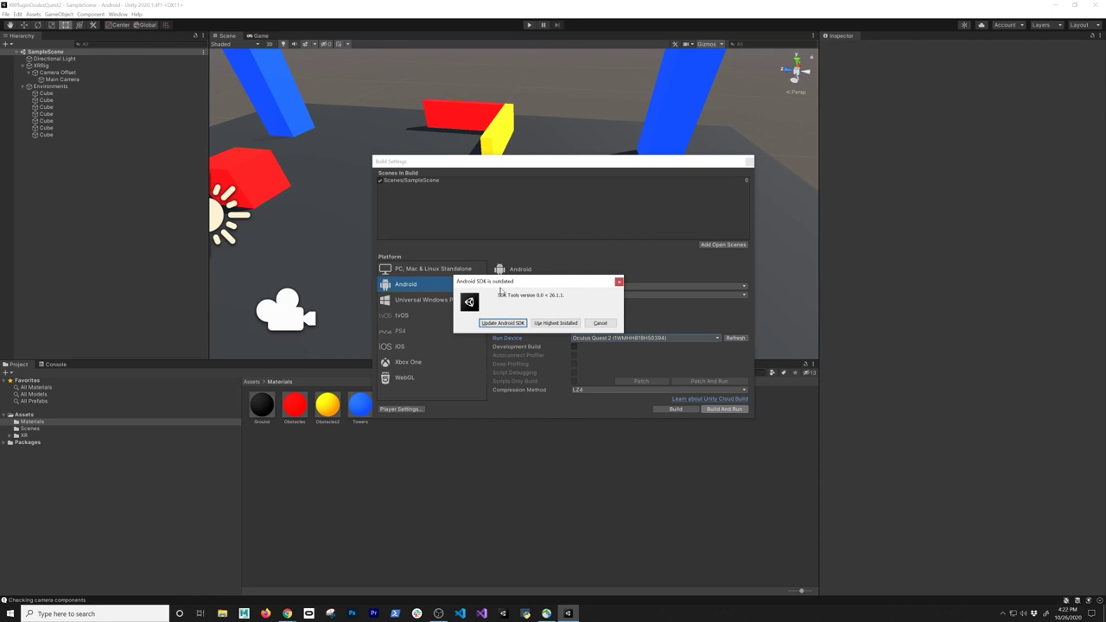
pyautogui.click(553, 323)
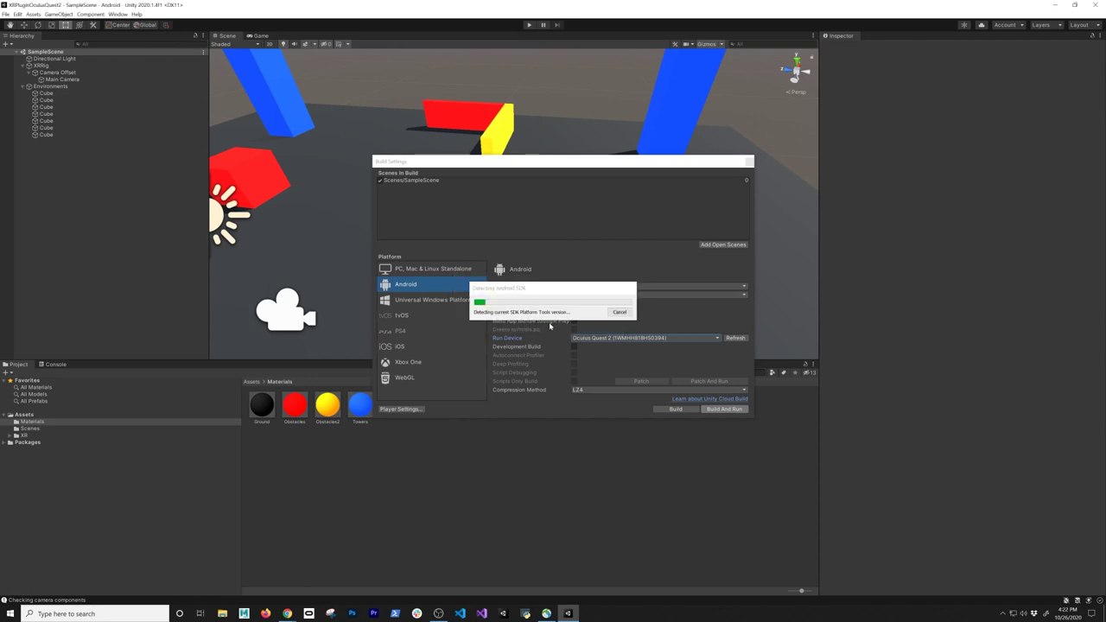